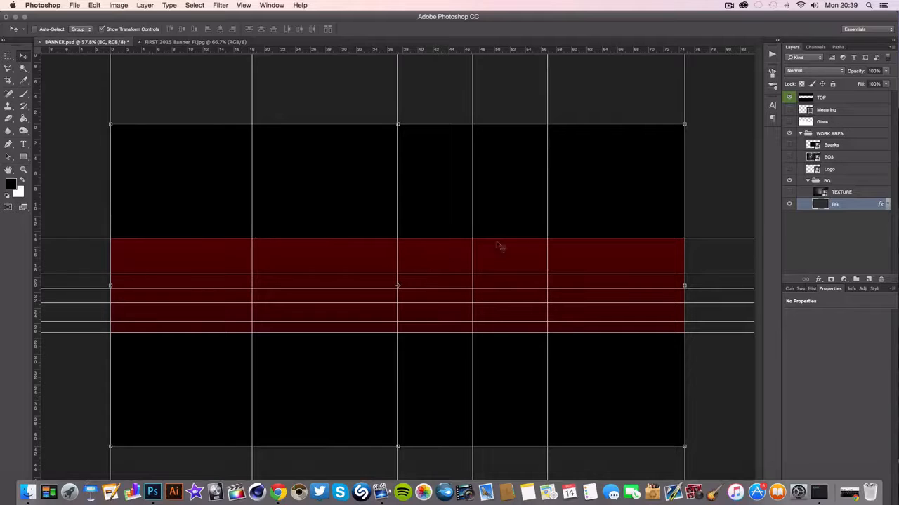
Make the TEXTURE layer above the red background visible and select it
key("super+h")
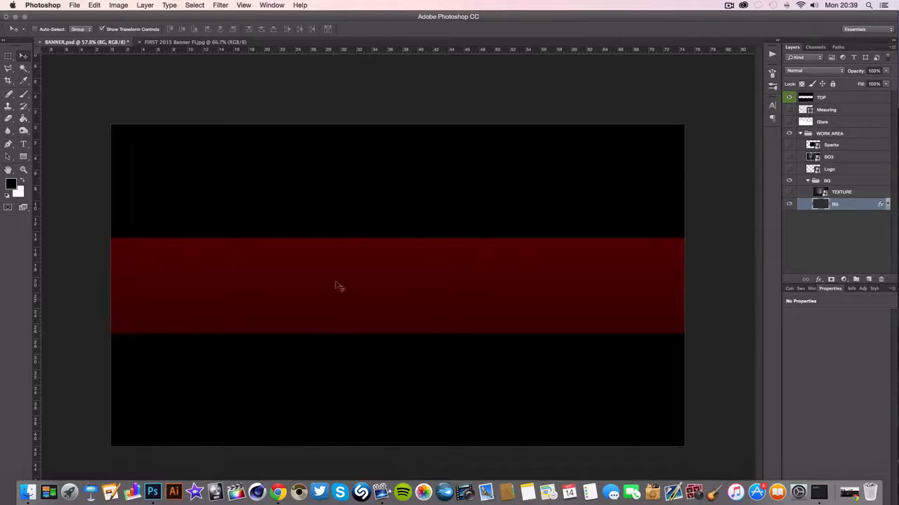
key("super+h")
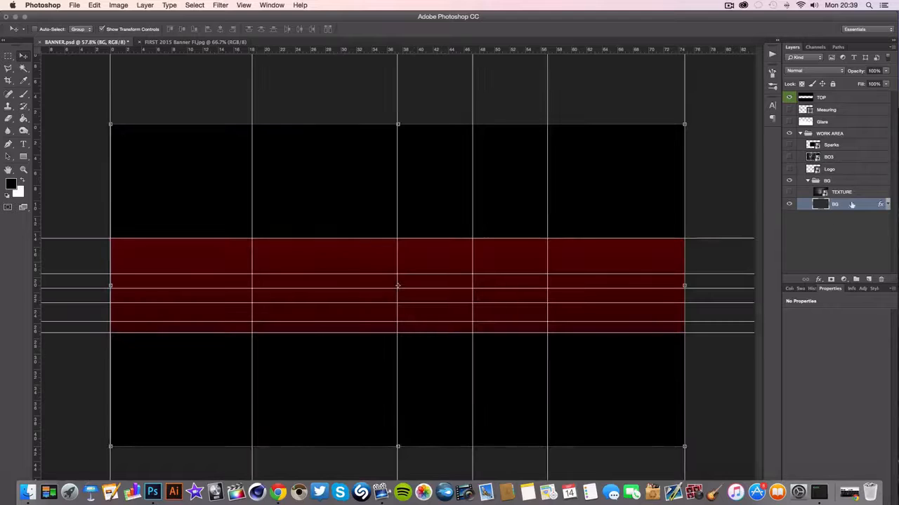
left_click(842, 195)
left_click(789, 192)
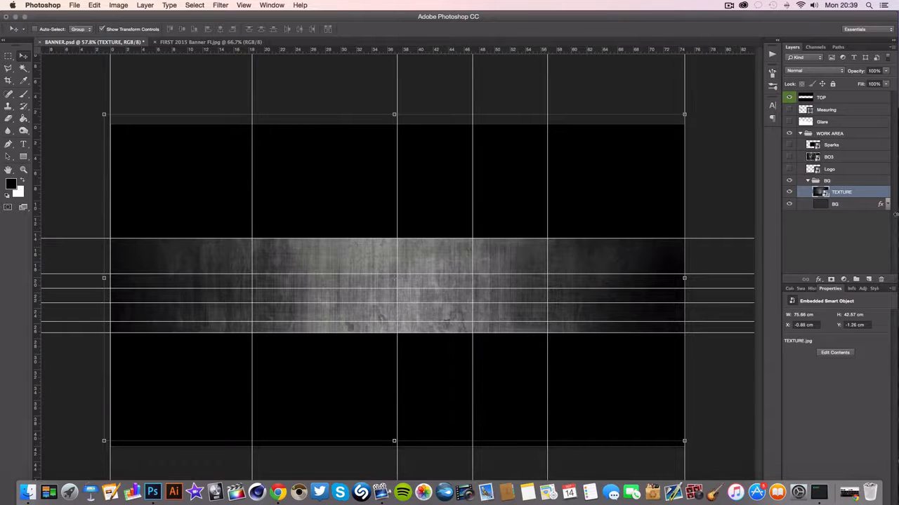
Set the TEXTURE layer's blend mode to Luminosity and lower its opacity to 32%
left_click(818, 72)
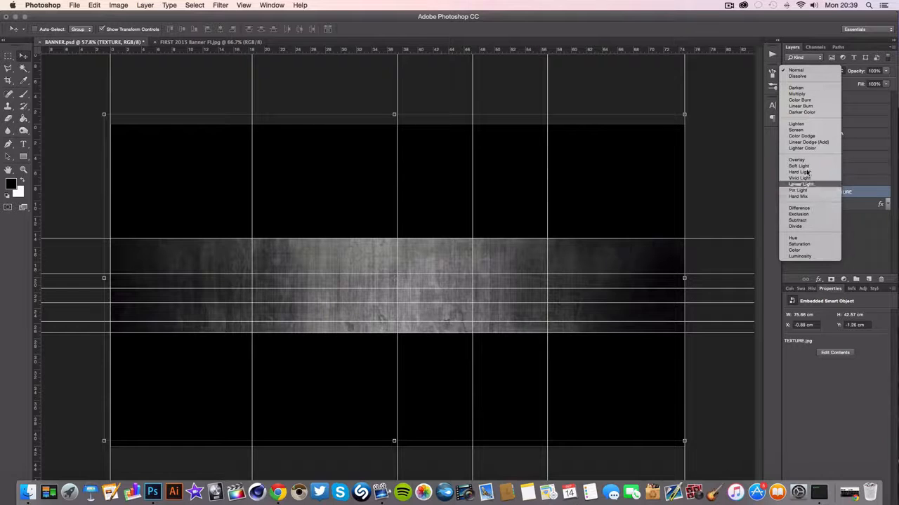
left_click(791, 263)
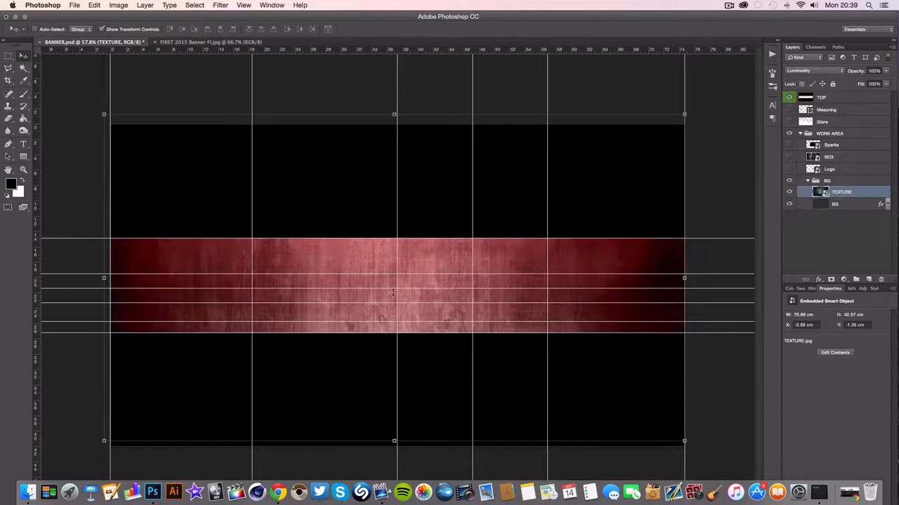
left_click(885, 71)
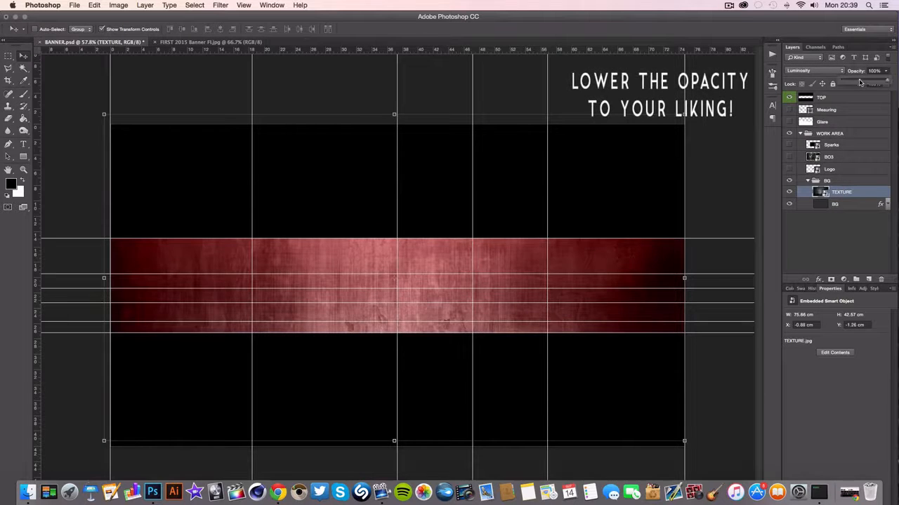
left_click(859, 79)
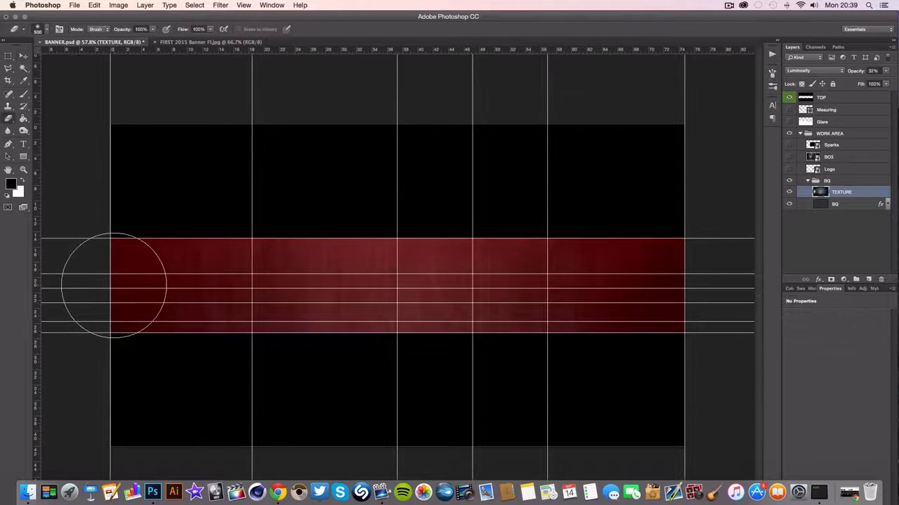
Erase the left and right ends of the TEXTURE layer with a soft 500 px eraser at 0% hardness
mouse_move(211, 281)
left_mouse_down()
mouse_move(280, 288)
mouse_move(315, 308)
left_mouse_up()
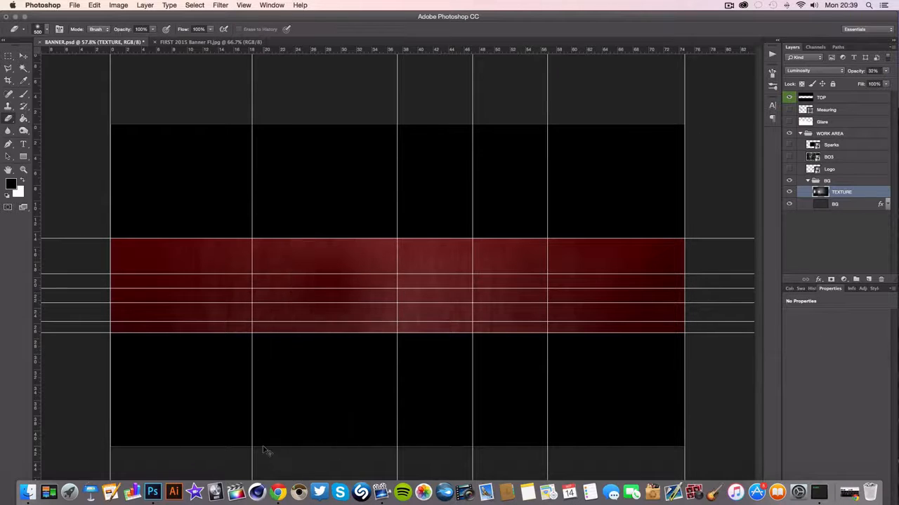
key("super+z")
left_click(46, 28)
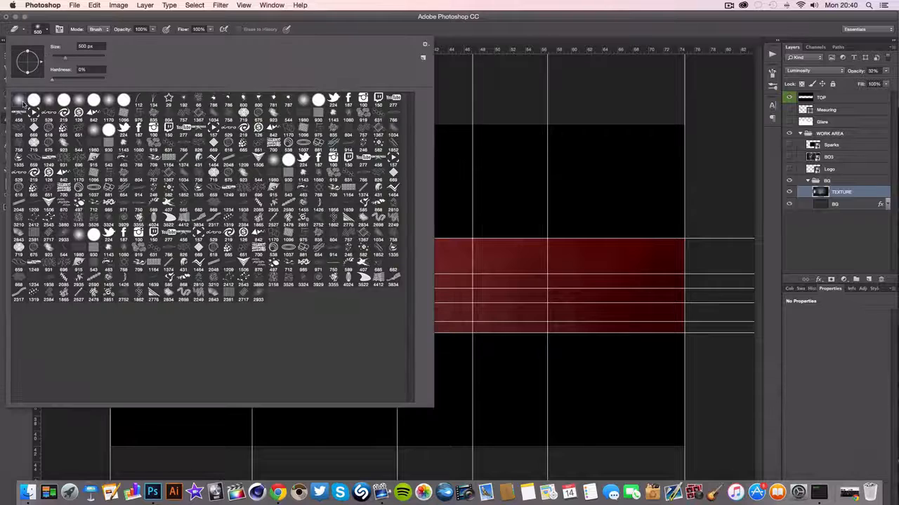
left_click(40, 29)
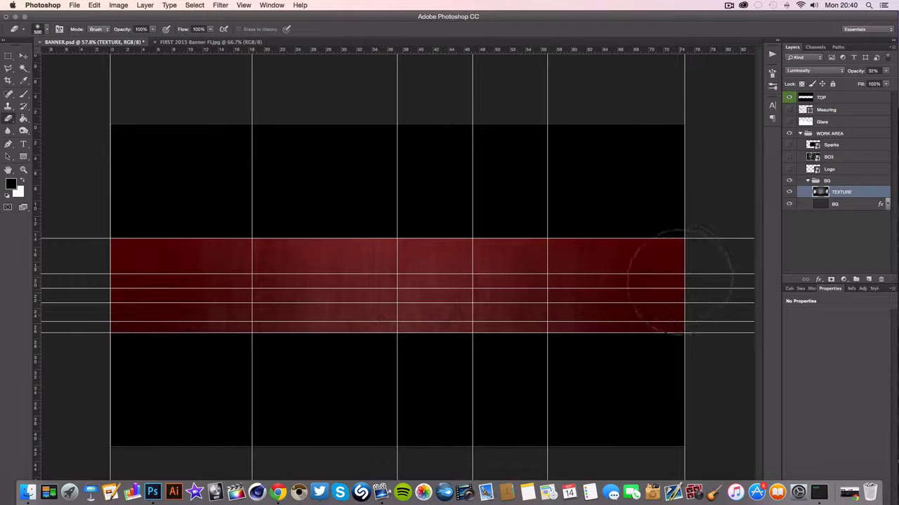
key("super+semicolon")
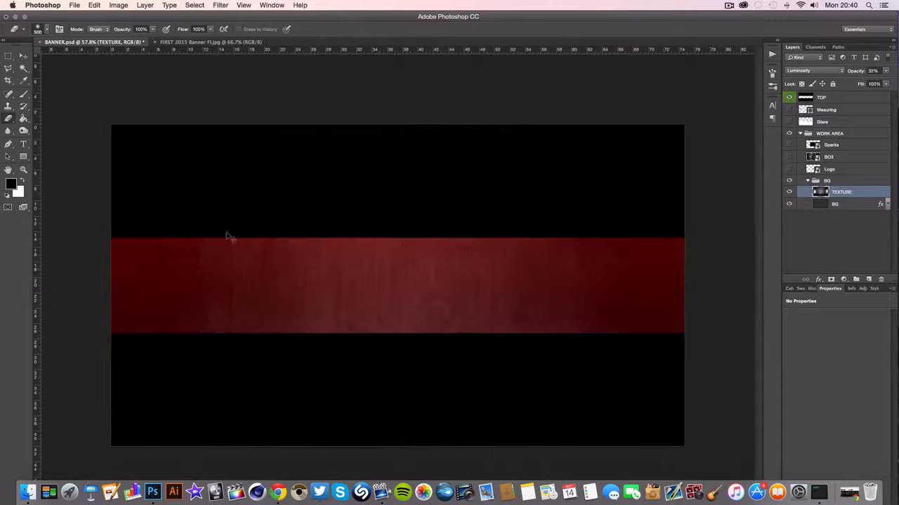
key("super+semicolon")
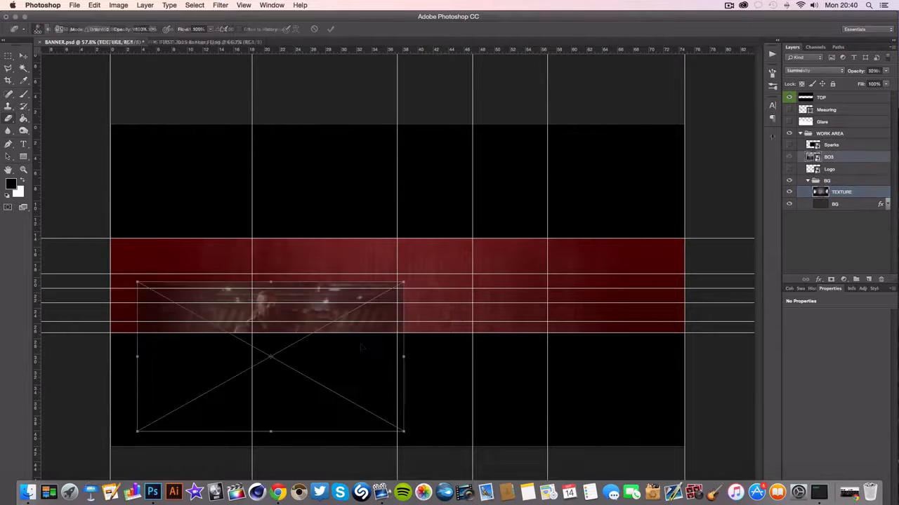
Scale the BO3 photo to about 34.7 × 19.5 cm and place it over the left part of the red strip
left_click_drag(363, 347, 274, 300)
key("Return")
left_click(200, 42)
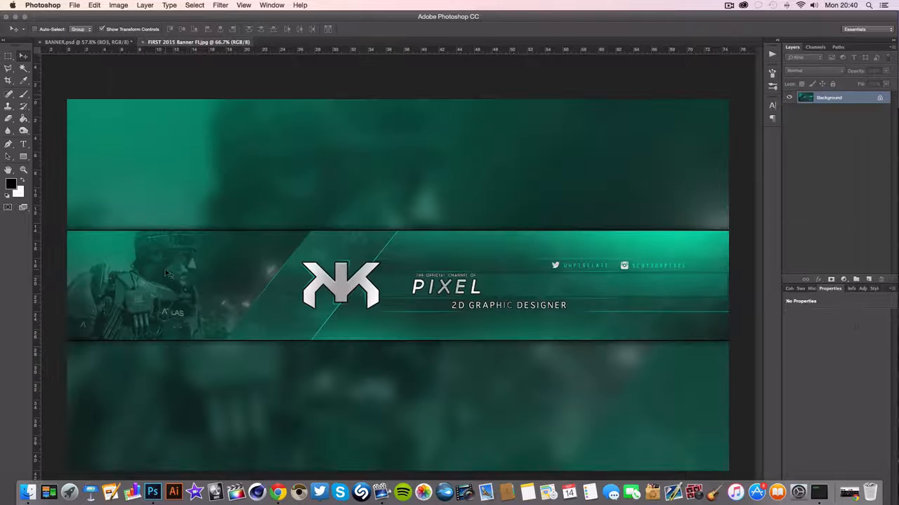
left_click(81, 45)
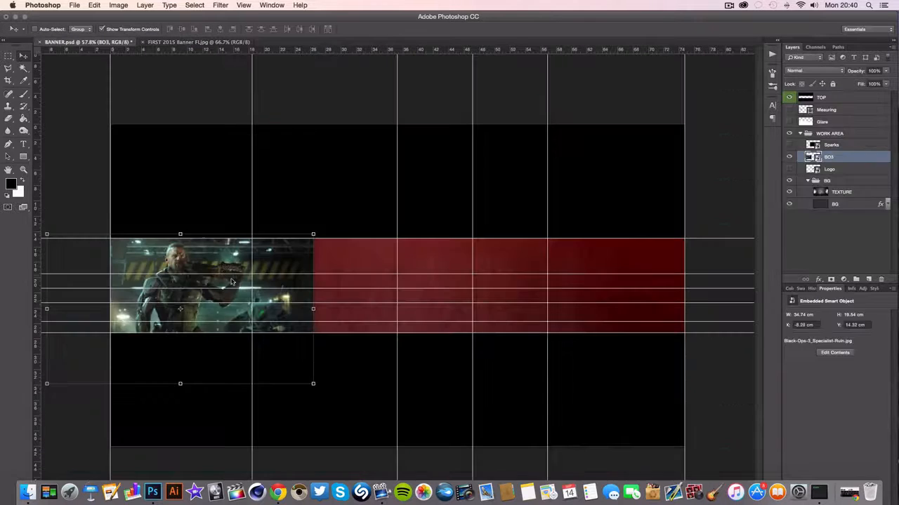
left_click_drag(222, 251, 286, 263)
Set the BO3 photo's blend mode to Luminosity and fade out its right edge with the 500 px eraser
left_click(815, 70)
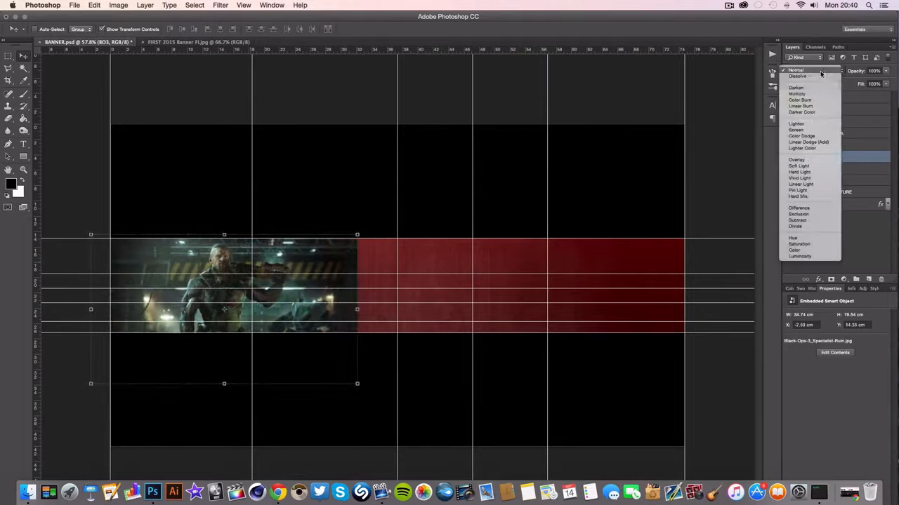
left_click(800, 256)
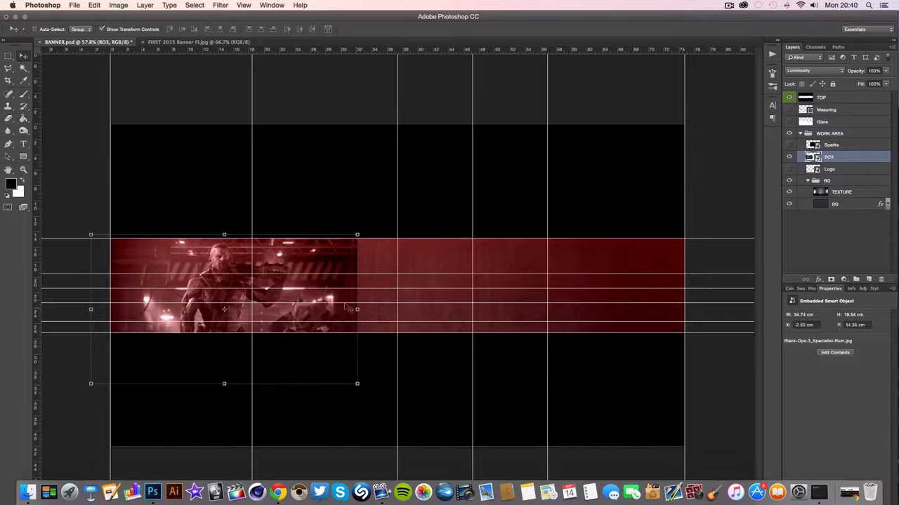
left_click(9, 118)
left_click(332, 262)
left_click(520, 176)
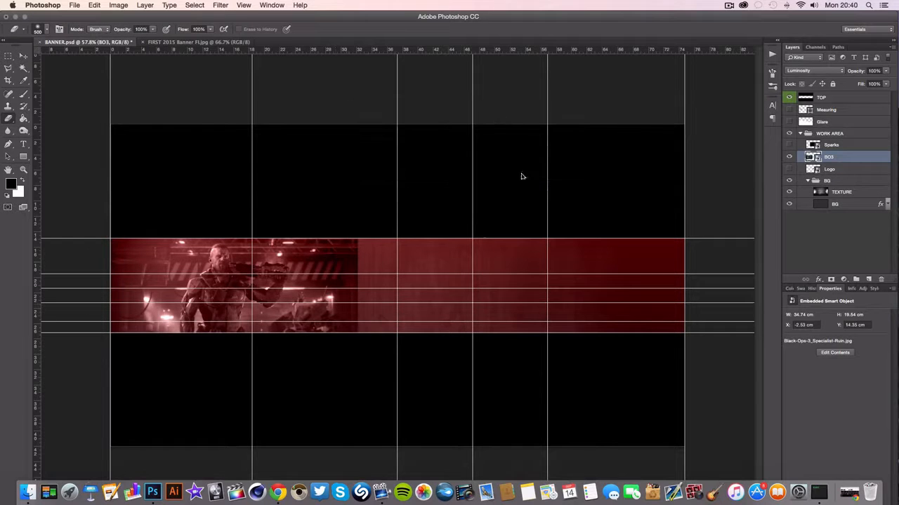
left_click_drag(351, 297, 357, 278)
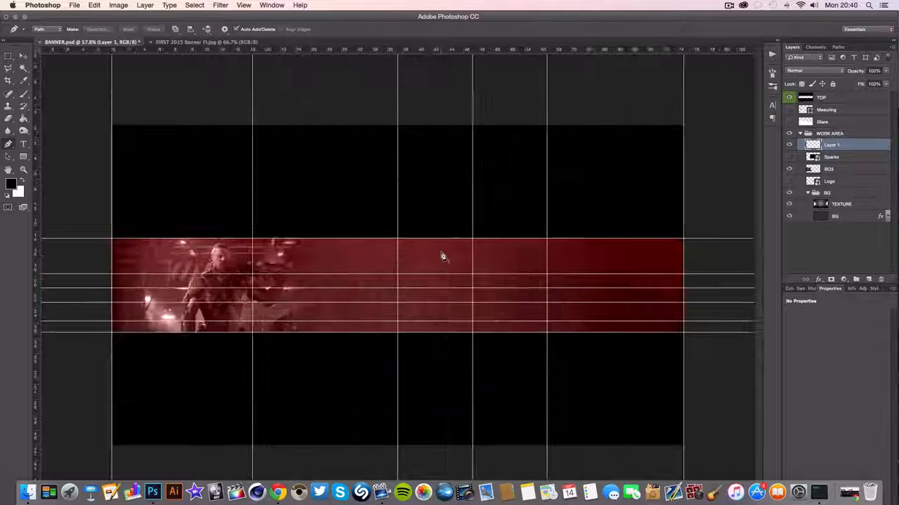
Outline a closed diagonal plate across the full height of the red strip on Layer 1 with the Pen tool, using the guide intersections as corners
scroll(441, 253, "up", 4)
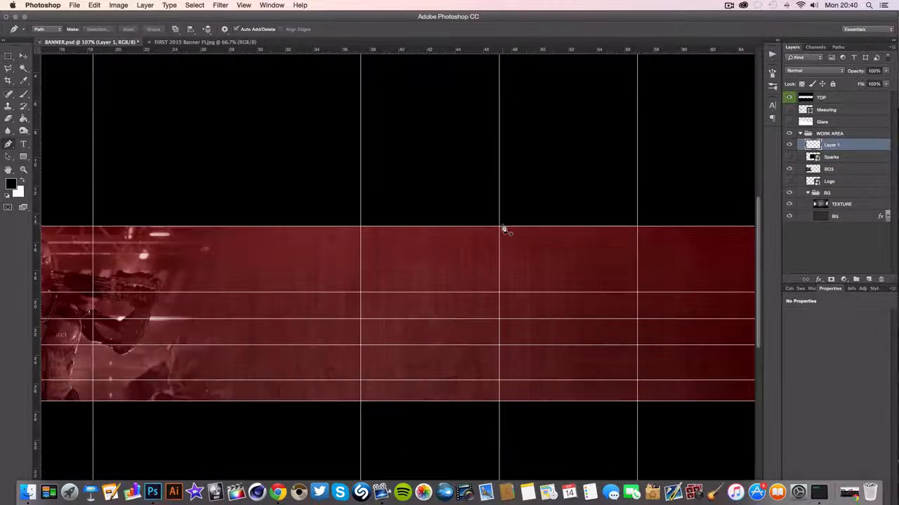
scroll(502, 224, "up", 7)
left_click(494, 234)
scroll(491, 233, "down", 7)
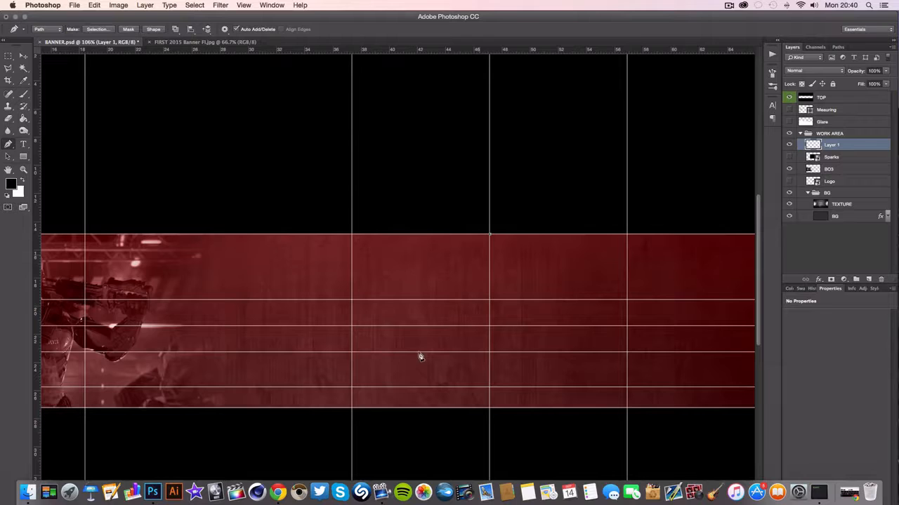
left_click(351, 409)
left_click(489, 408)
left_click(627, 234)
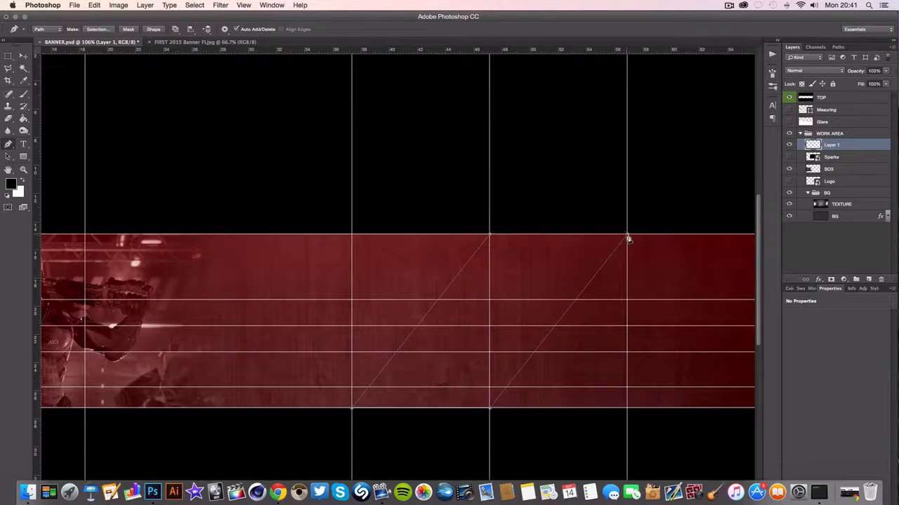
left_click(490, 235)
Fill the diagonal plate path with black in Normal mode at 100% opacity, and check the finished reference banner
right_click(505, 244)
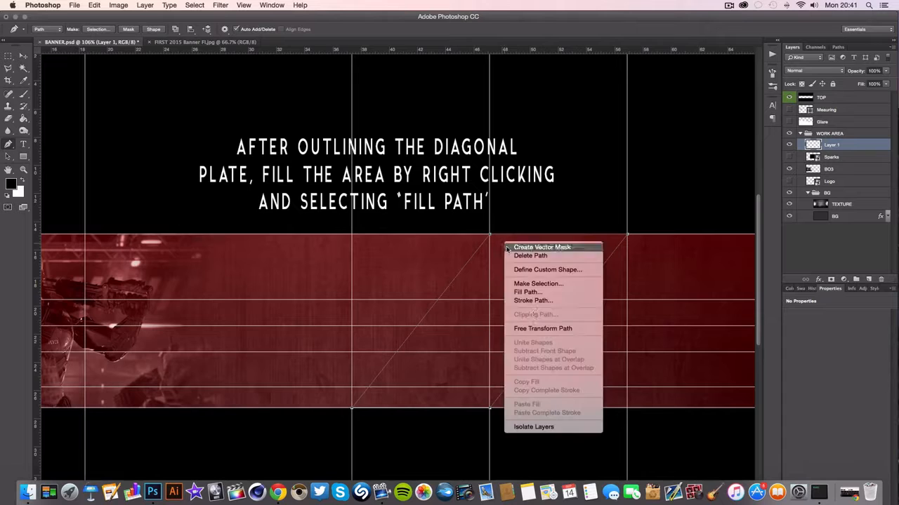
left_click(527, 292)
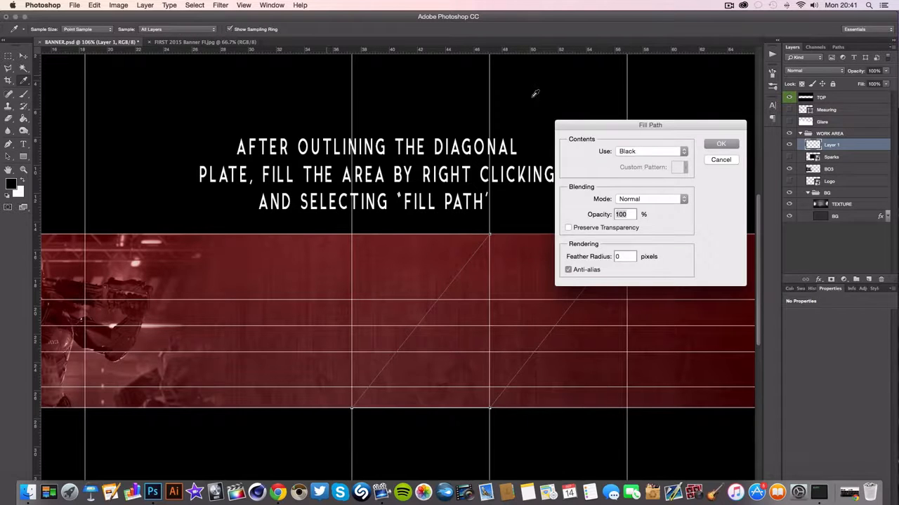
left_click(721, 144)
left_click(181, 44)
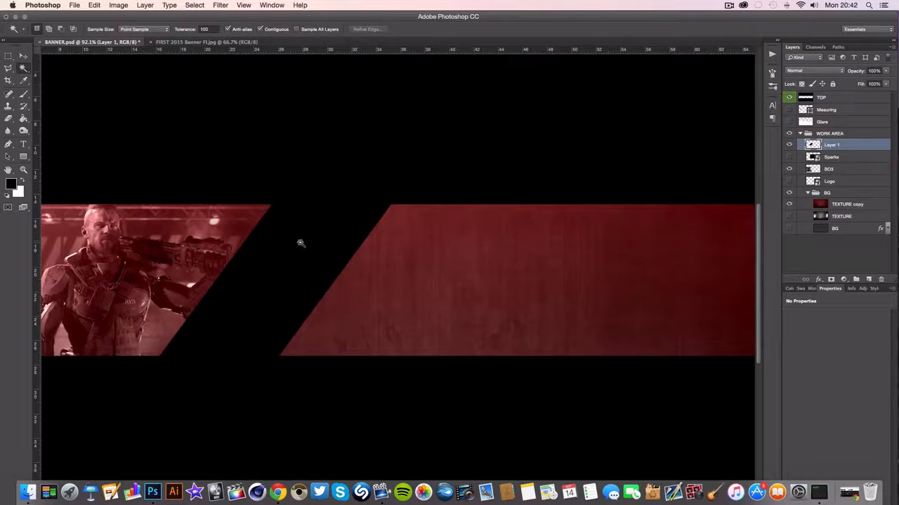
Select the black diagonal plate's area, copy it from the TEXTURE copy layer onto a new layer, and hide Layer 1
left_click(300, 243)
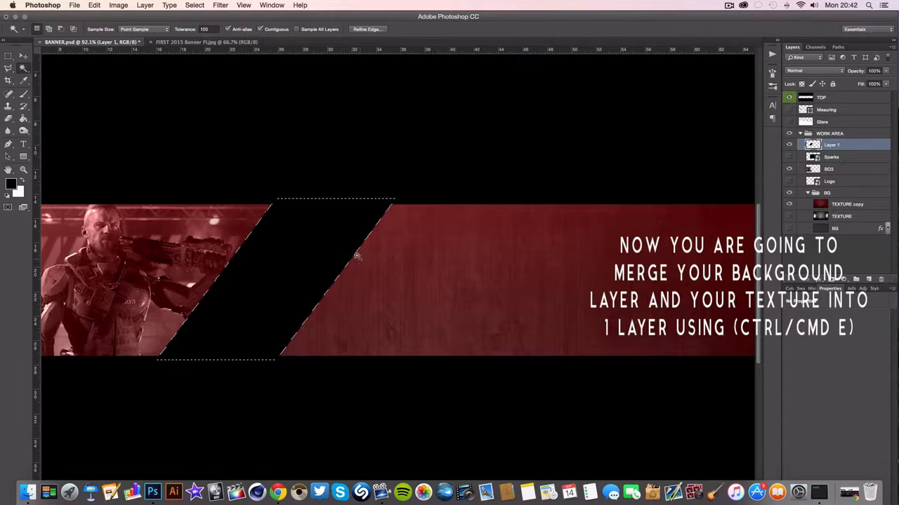
left_click(886, 203)
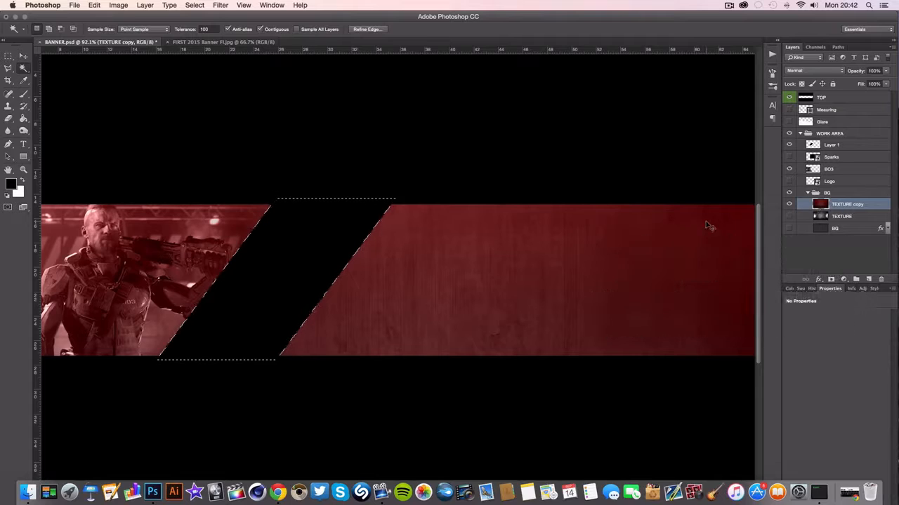
key("super+j")
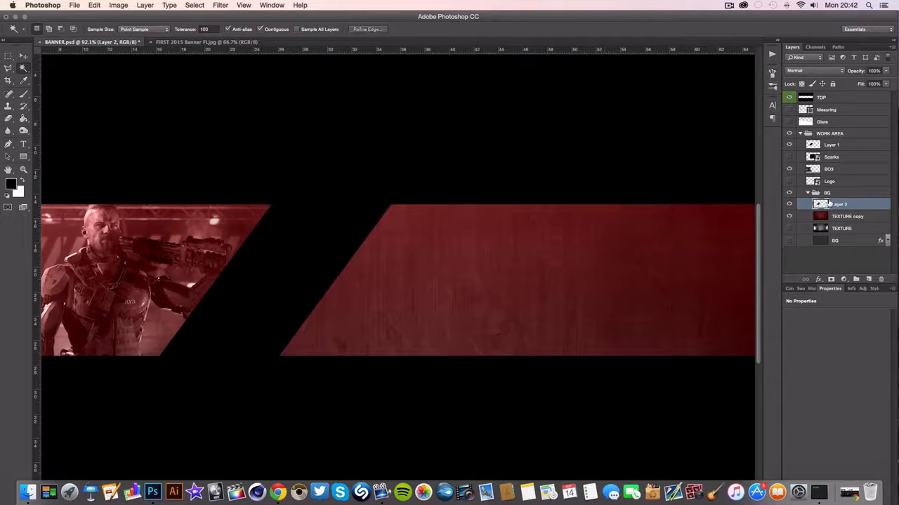
left_click(790, 145)
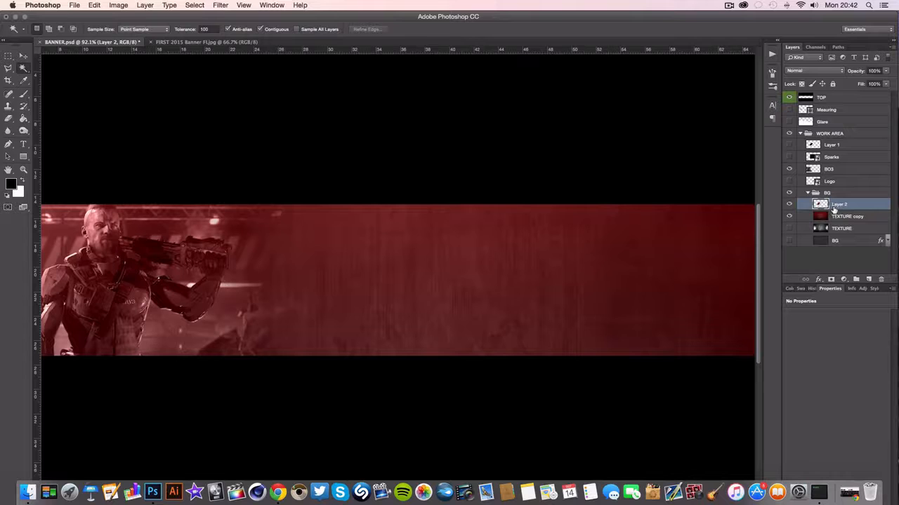
Add a Drop Shadow to Layer 2 with a distance of 0 px and a size of 54 px
left_click(818, 279)
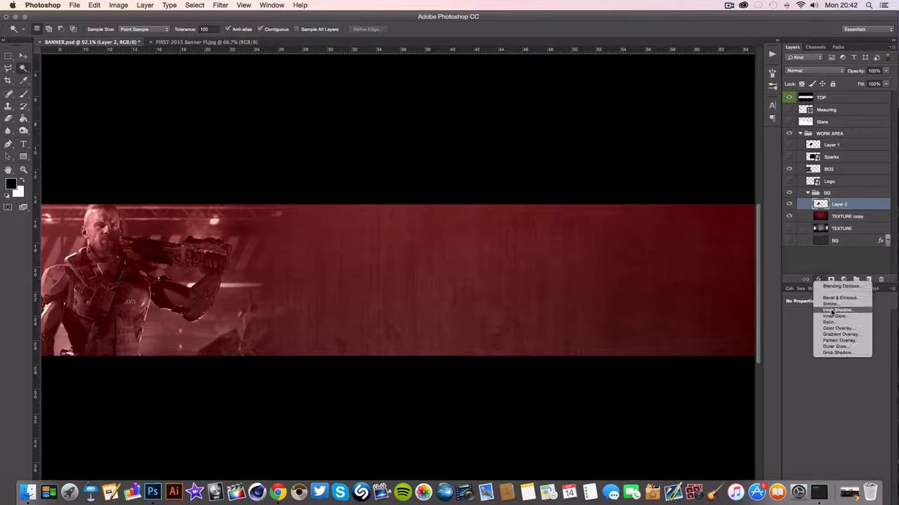
left_click(838, 353)
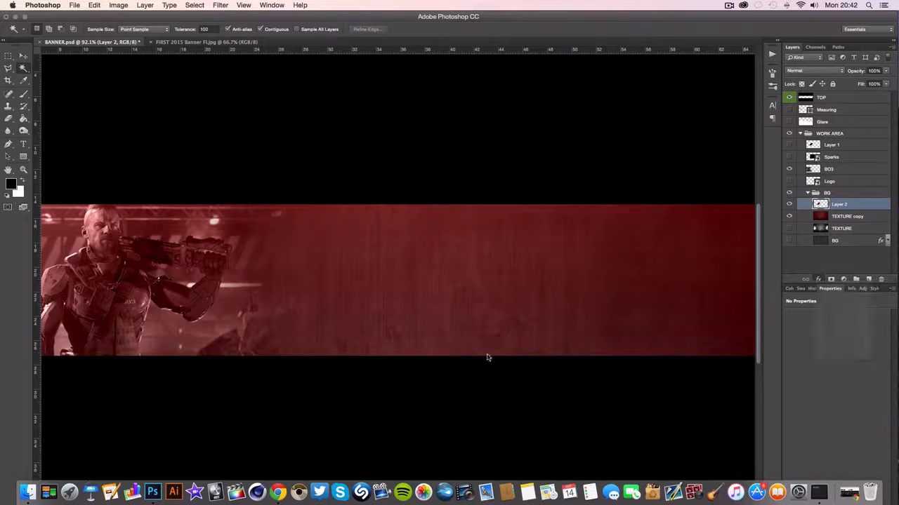
left_click_drag(217, 249, 486, 309)
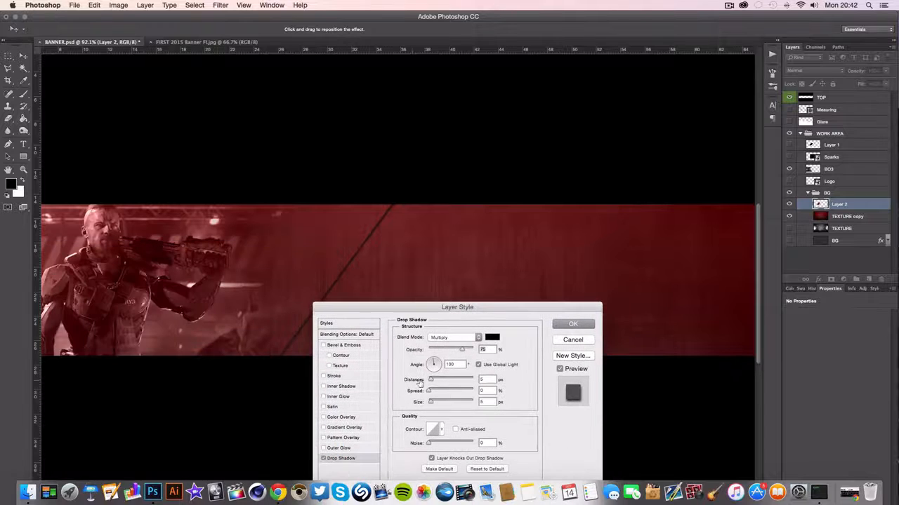
left_click_drag(430, 380, 436, 403)
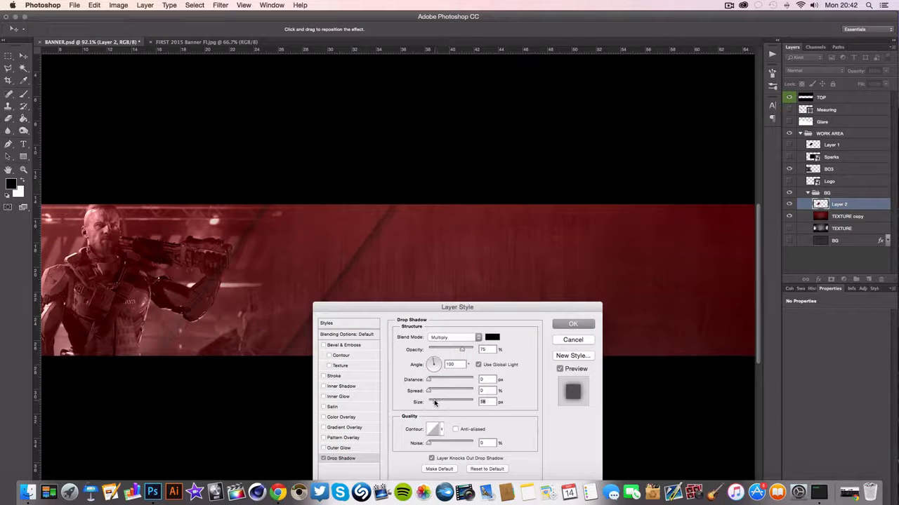
left_click_drag(359, 306, 452, 295)
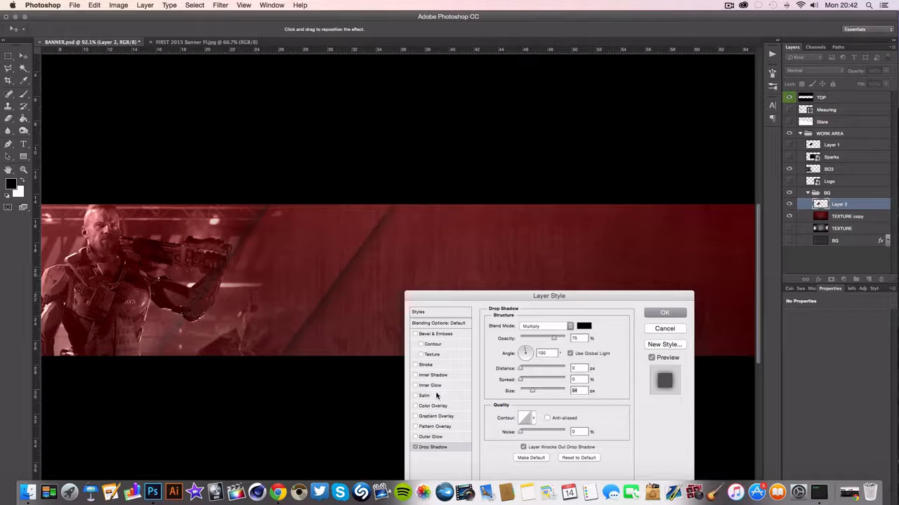
Try an Inner Shadow in place of the Drop Shadow on Layer 2
left_click(415, 447)
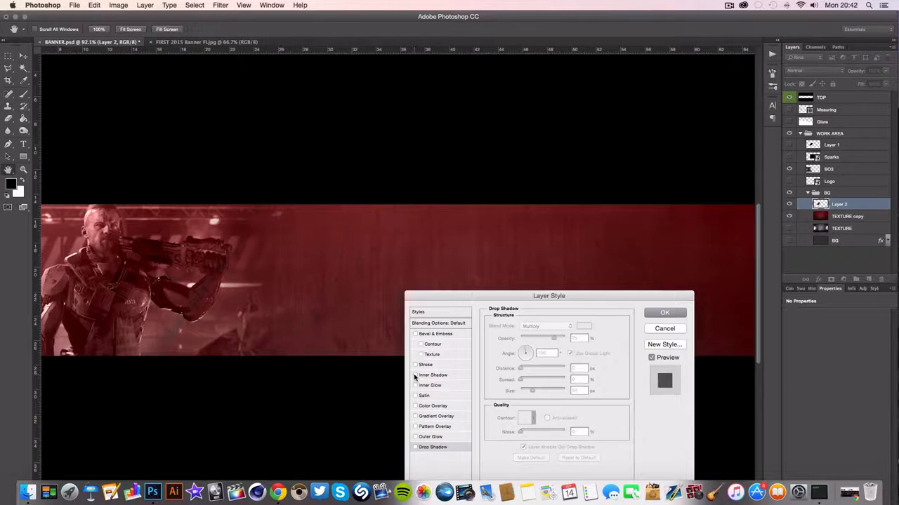
left_click(419, 377)
left_click_drag(522, 369, 492, 391)
left_click(415, 376)
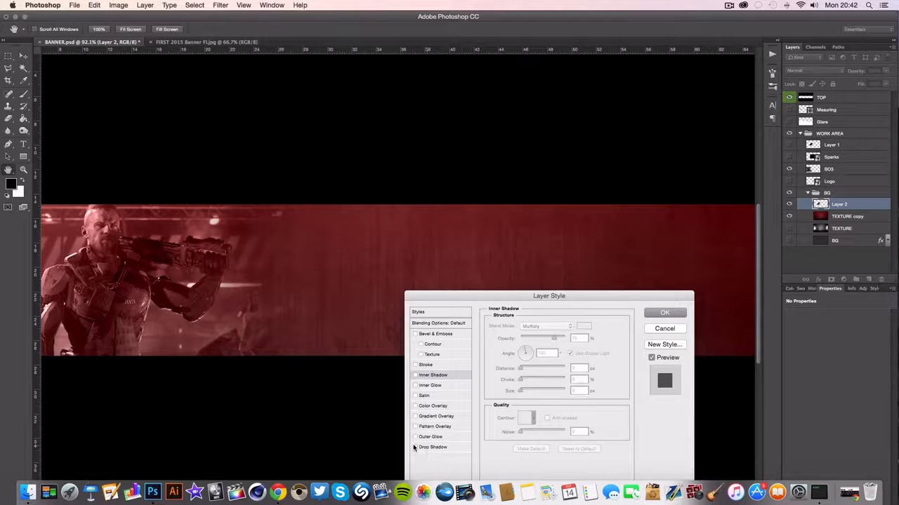
left_click(417, 448)
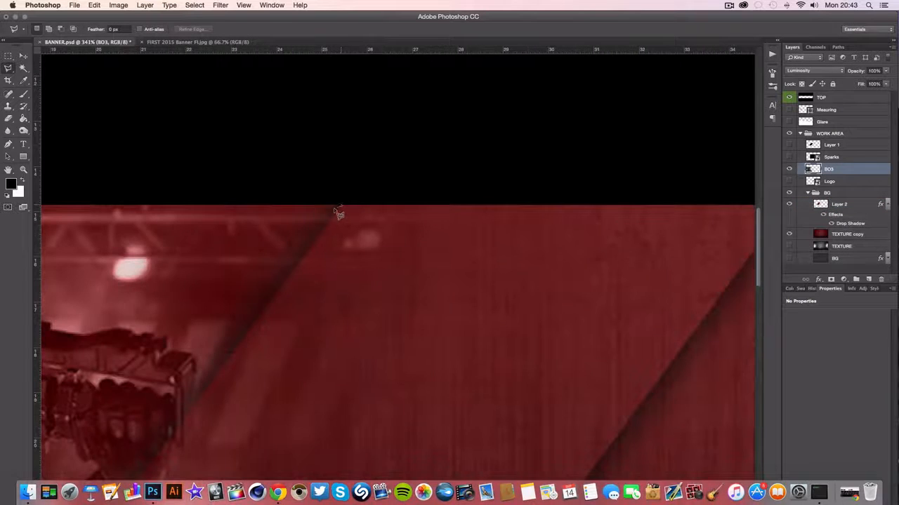
Outline the part of the BO3 photo that overlaps the diagonal plate with the Polygonal Lasso, delete it from the BO3 layer and deselect
scroll(333, 208, "down", 3)
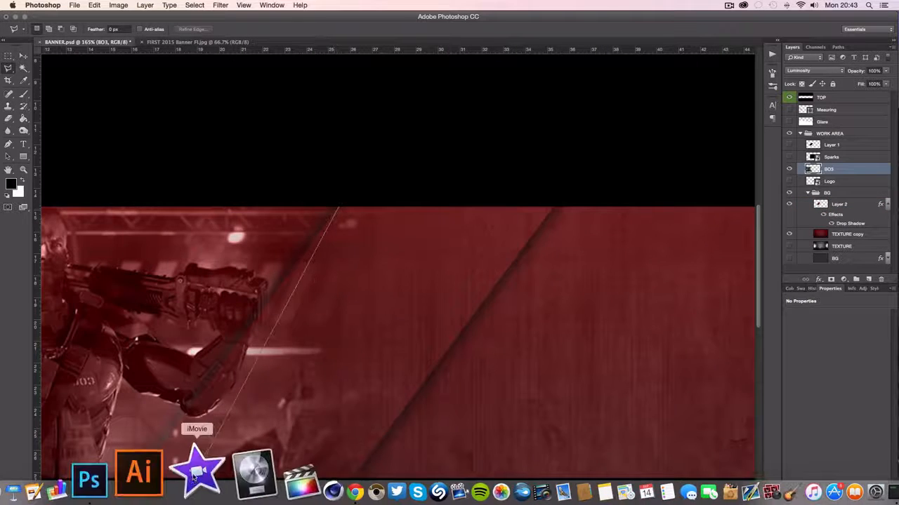
scroll(224, 393, "down", 2)
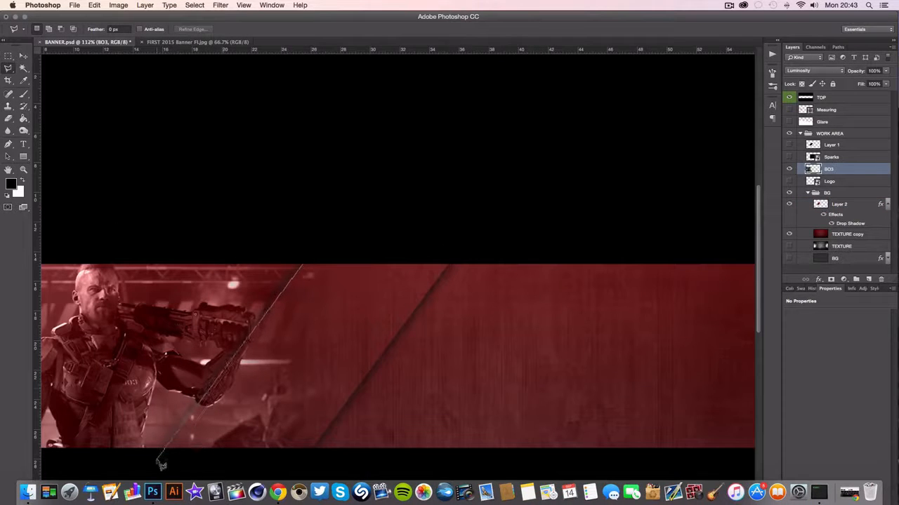
left_click(308, 469)
left_click(392, 435)
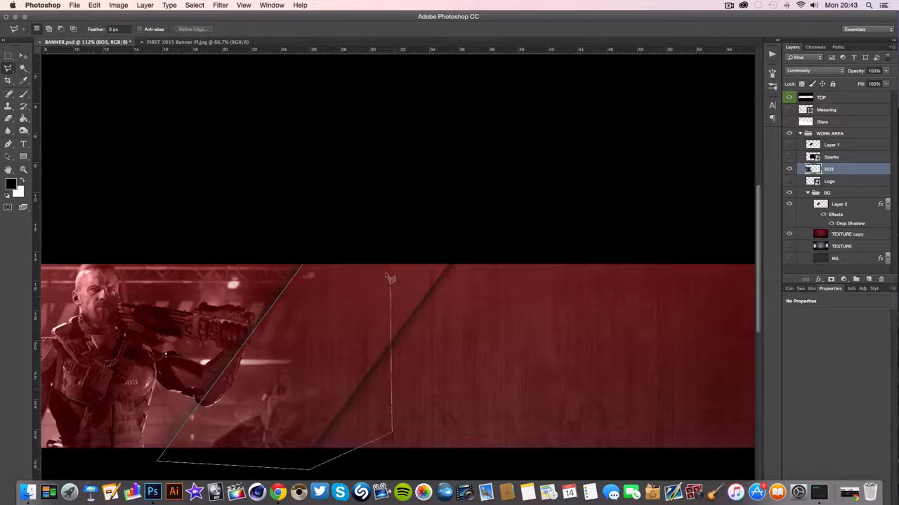
left_click(368, 253)
left_click(304, 267)
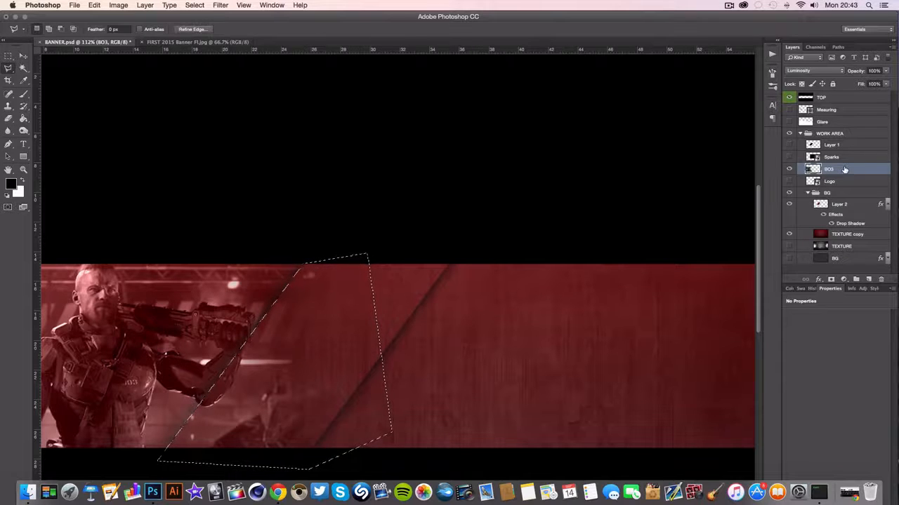
left_click(836, 144)
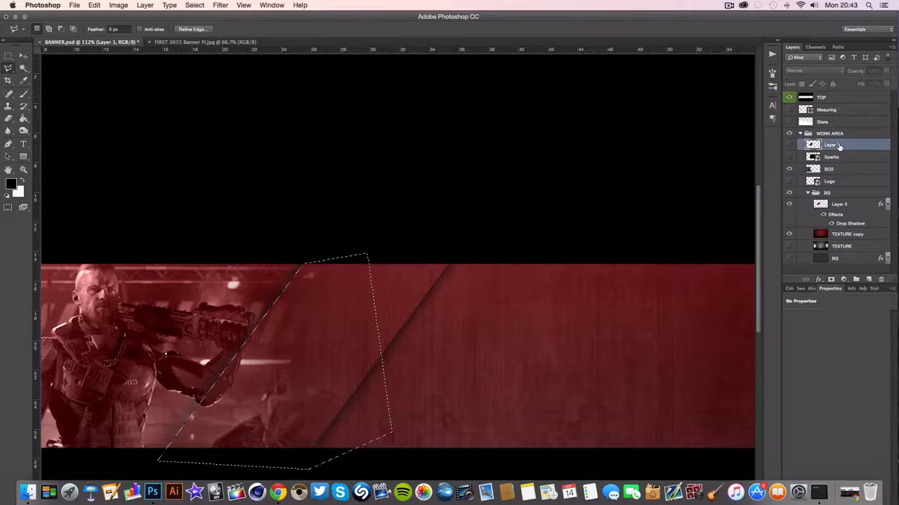
left_click(834, 169)
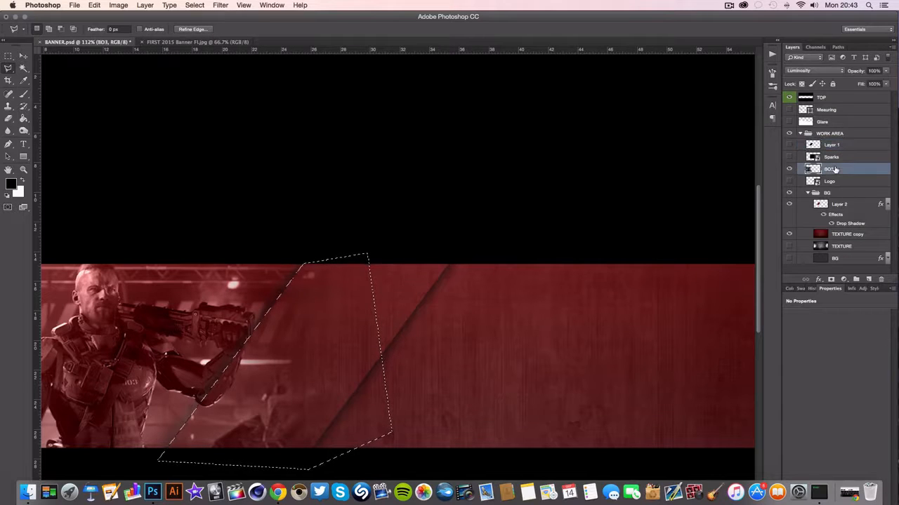
key("BackSpace")
key("super+d")
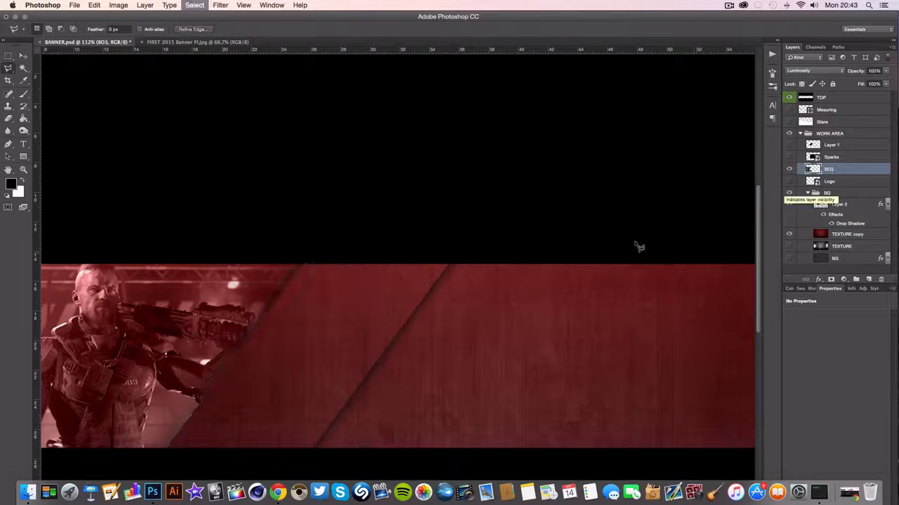
Show the Logo layer and move the logo over the diagonal plate's right edge, to about X 26.6 cm and Y 19.2 cm
scroll(307, 296, "down", 3)
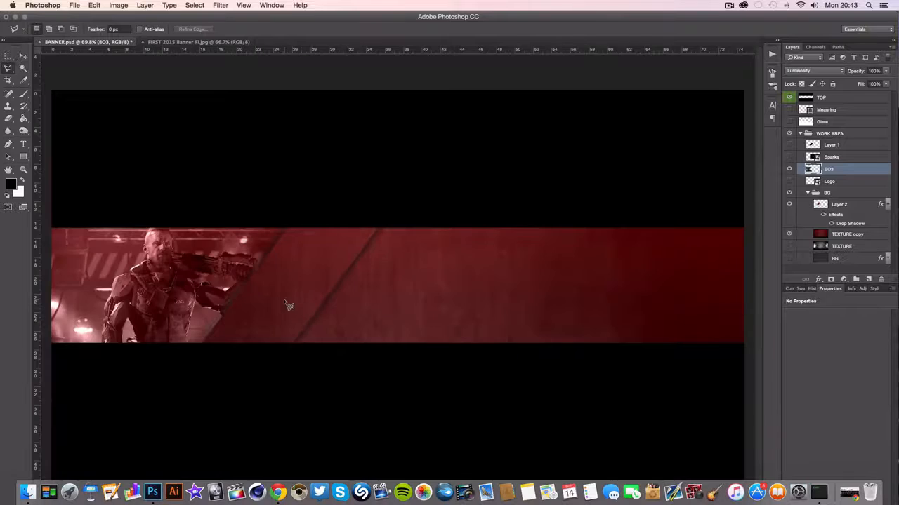
scroll(284, 299, "down", 3)
scroll(330, 271, "up", 4)
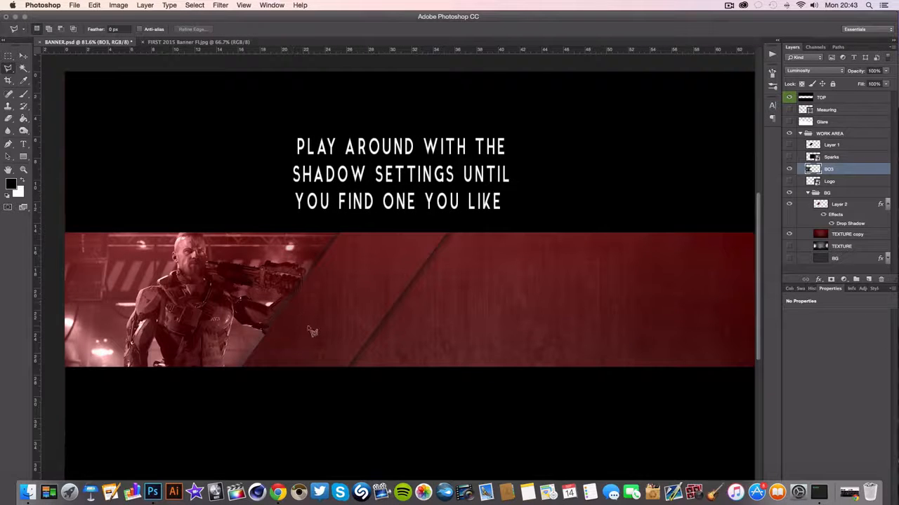
scroll(308, 325, "up", 4)
scroll(309, 325, "down", 2)
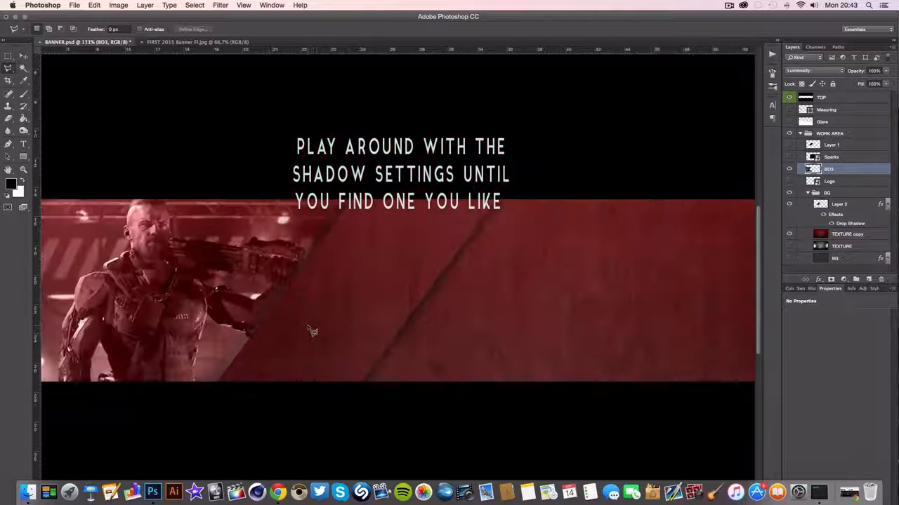
left_click(789, 181)
left_click(865, 181)
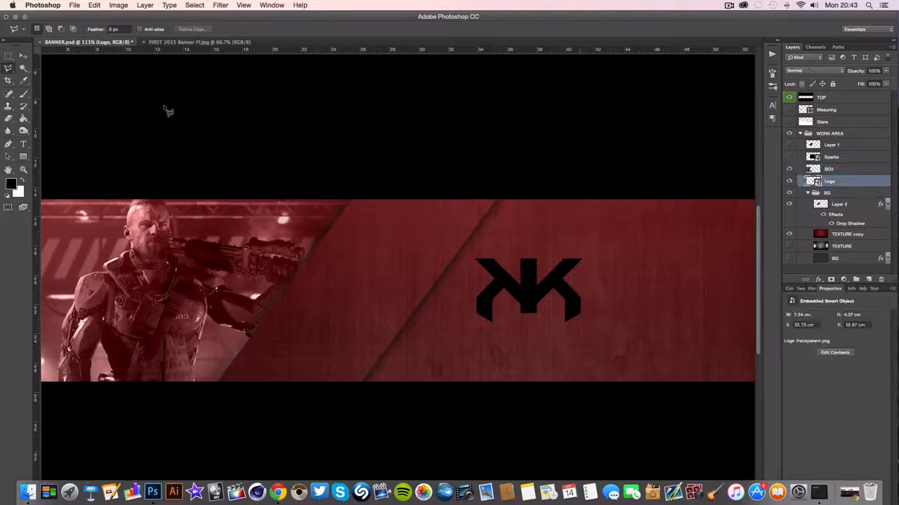
key("v")
left_click_drag(528, 298, 429, 284)
key("super+h")
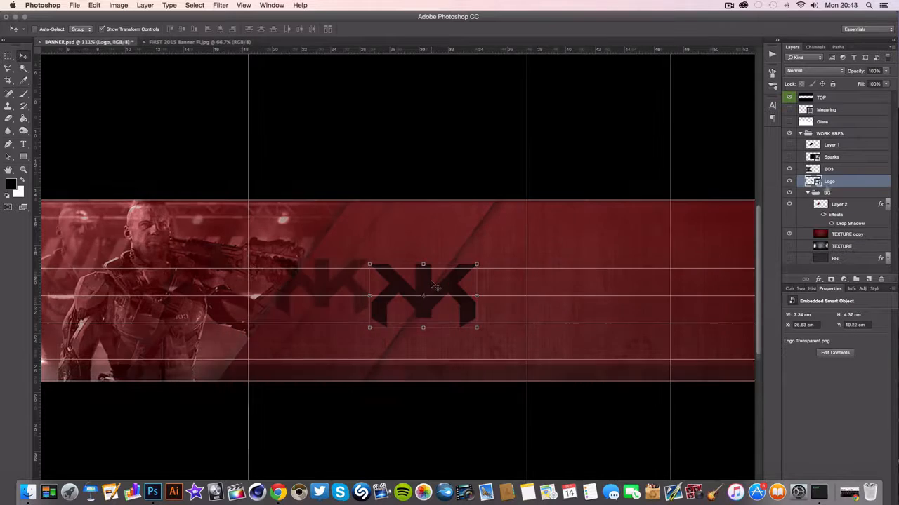
Add a Gradient Overlay to the logo, with the black stop moved to 50% and a white (ffffff) stop at 0%
left_click(818, 280)
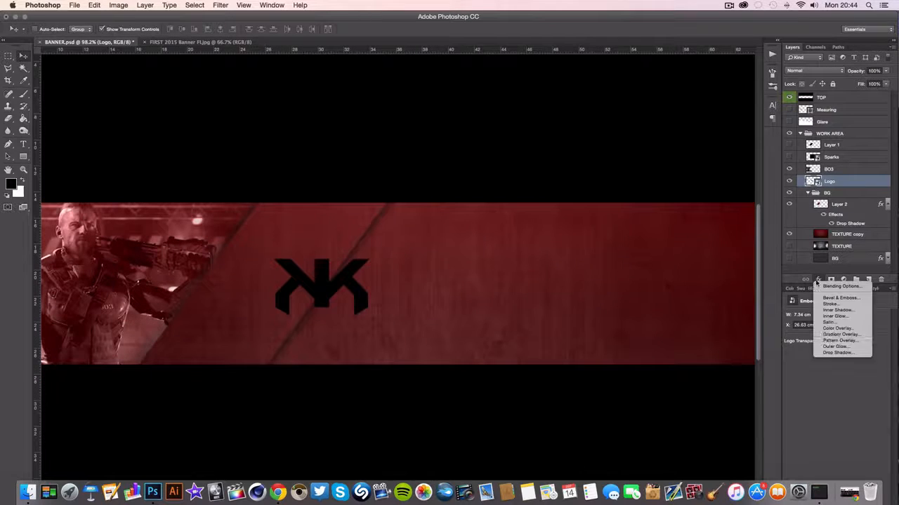
left_click(838, 334)
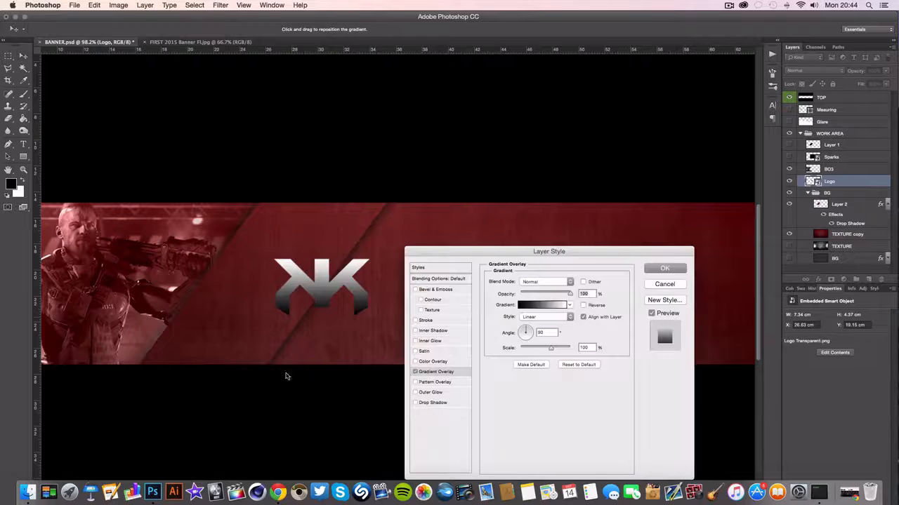
left_click(542, 305)
left_click_drag(123, 413, 216, 412)
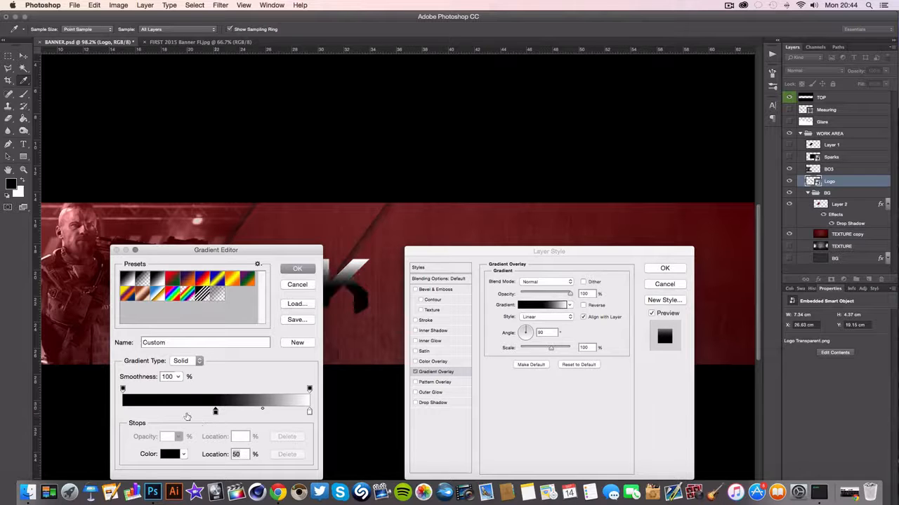
left_click(124, 413)
double_click(123, 412)
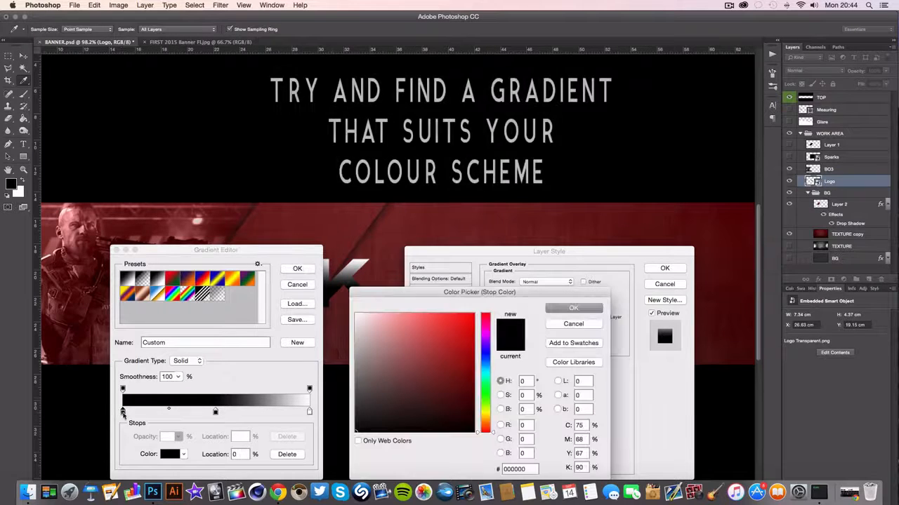
left_click_drag(360, 402, 372, 381)
key("Return")
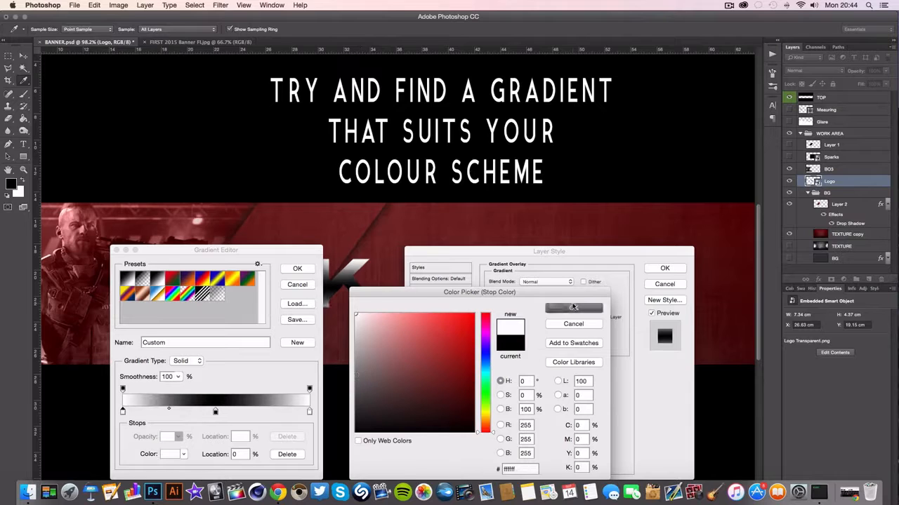
Change the gradient's middle stop at 50% to light grey and accept the white-grey-white gradient
double_click(215, 412)
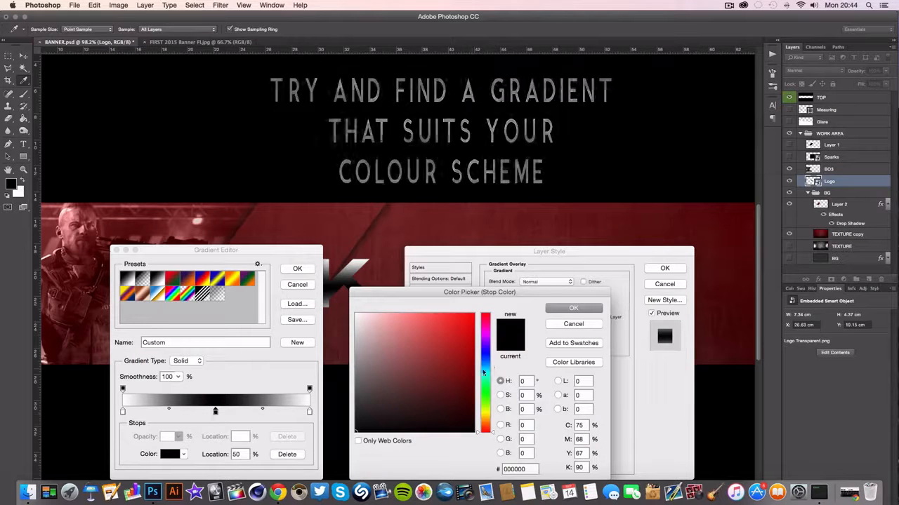
left_click_drag(333, 329, 333, 333)
left_click_drag(357, 338, 336, 342)
left_click(561, 309)
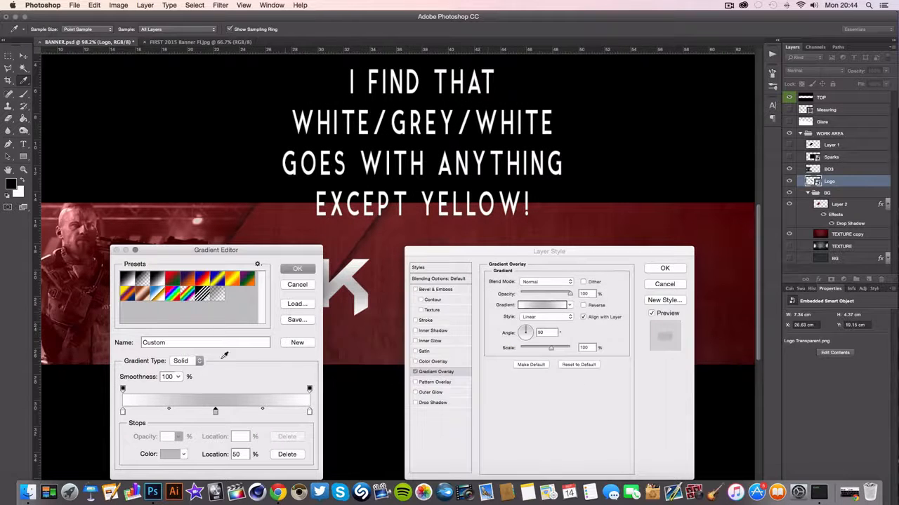
left_click(312, 272)
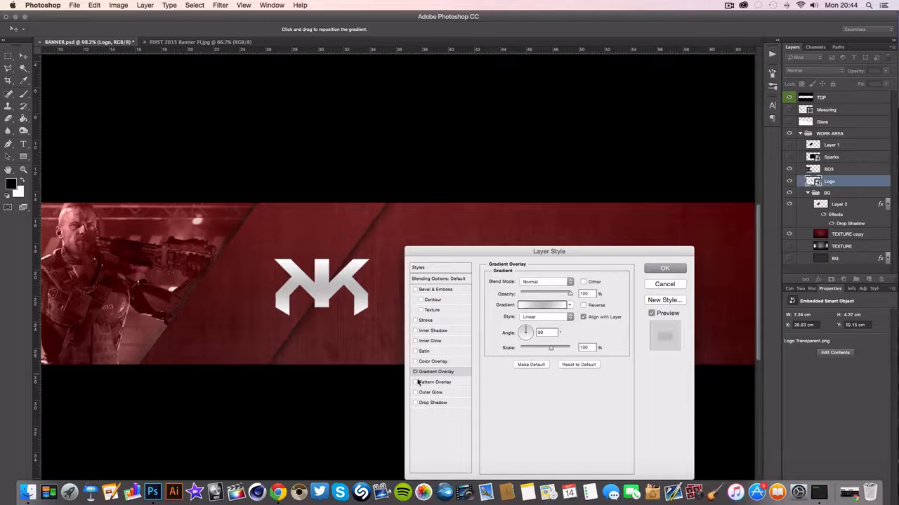
Try a Stroke on the logo, remove it, and add Bevel & Emboss instead
left_click(415, 321)
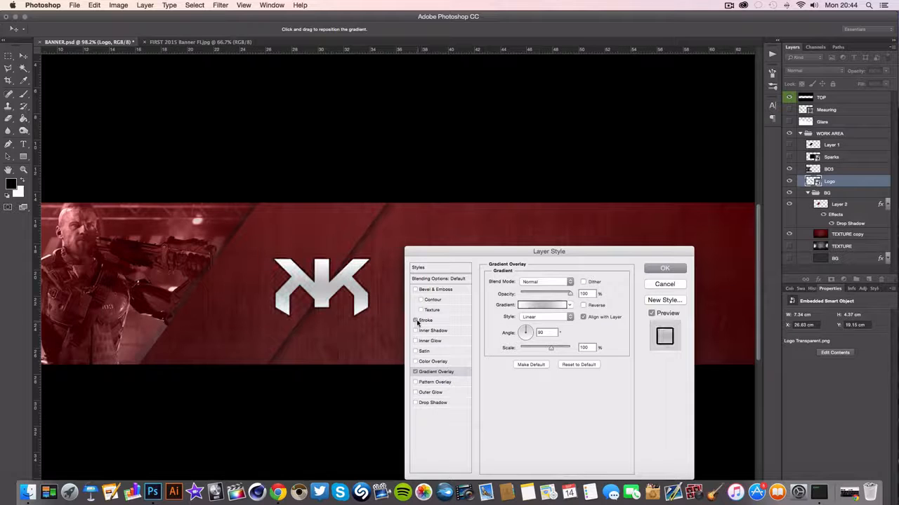
left_click(415, 322)
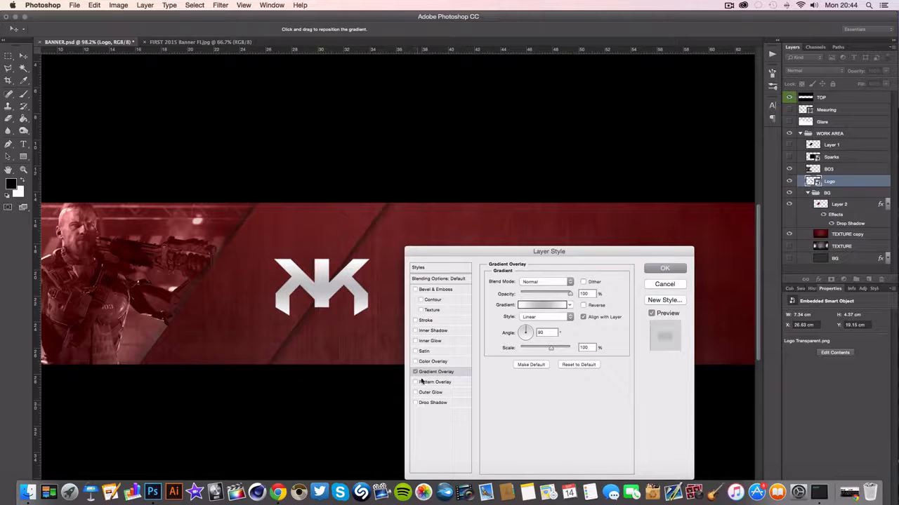
left_click(428, 290)
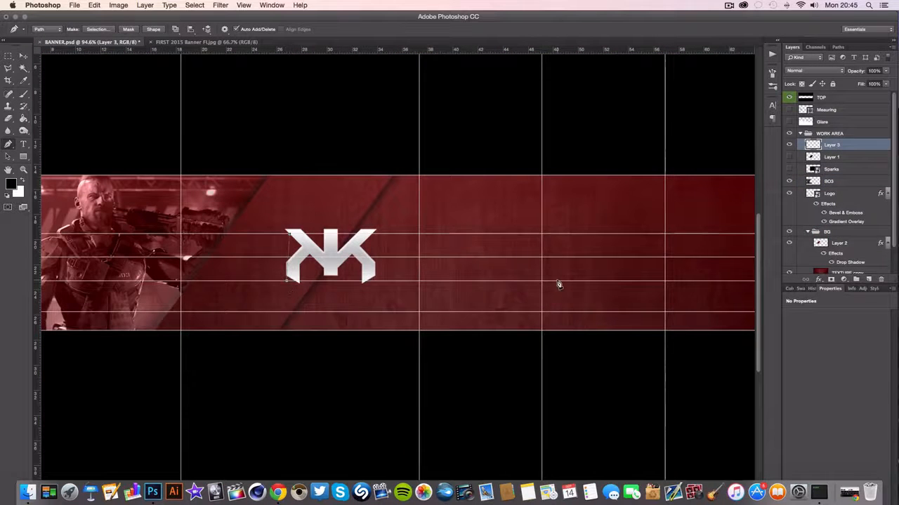
Complete a closed Pen path on Layer 3 for a horizontal bar between the guides, from the logo's left side past the banner's right edge
scroll(557, 284, "right", 5)
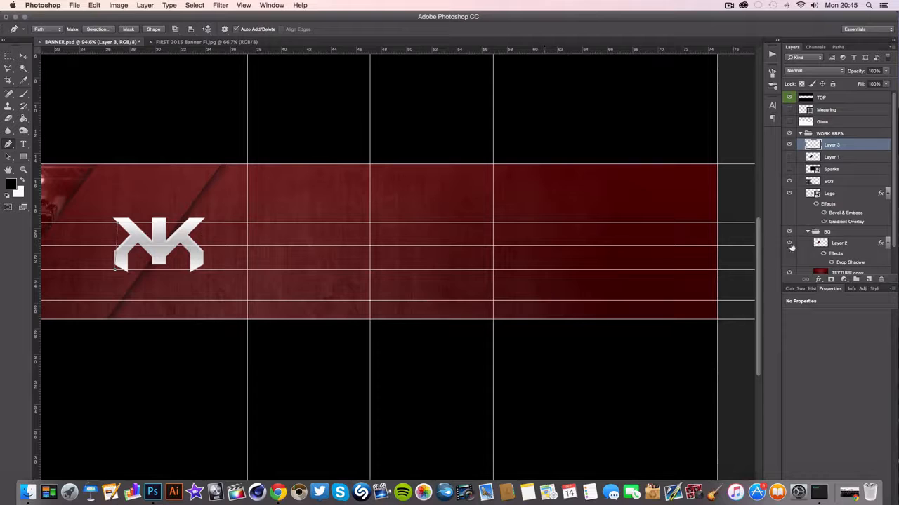
left_click(718, 271)
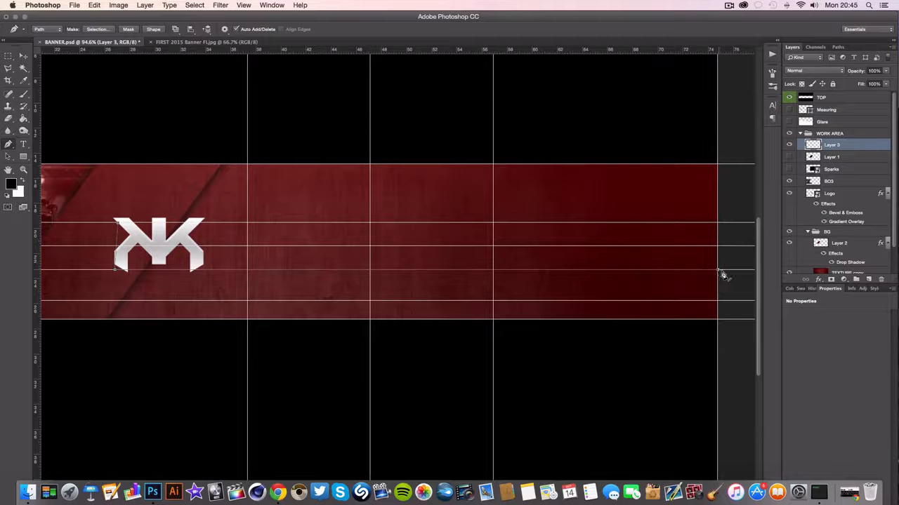
left_click(730, 255)
left_click(116, 223)
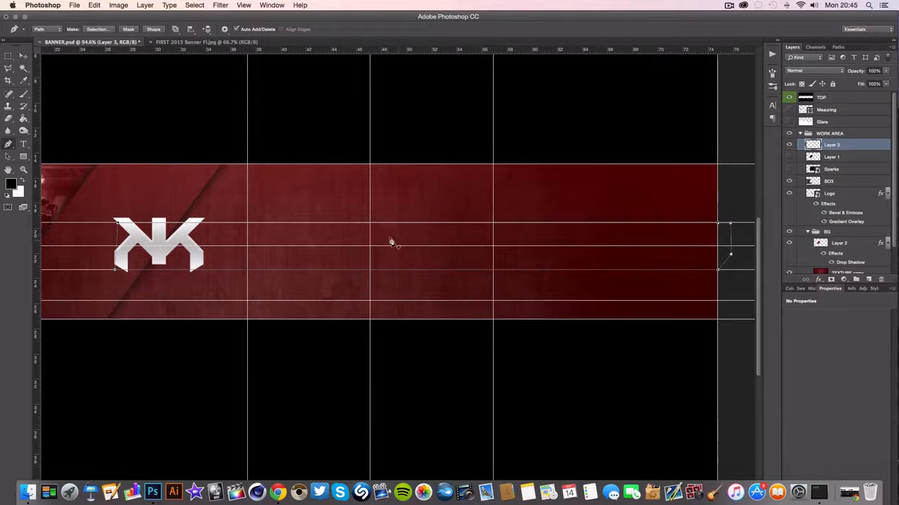
Turn the bar path into a selection with feather radius 0 and copy that area of TEXTURE copy to a new layer
right_click(322, 238)
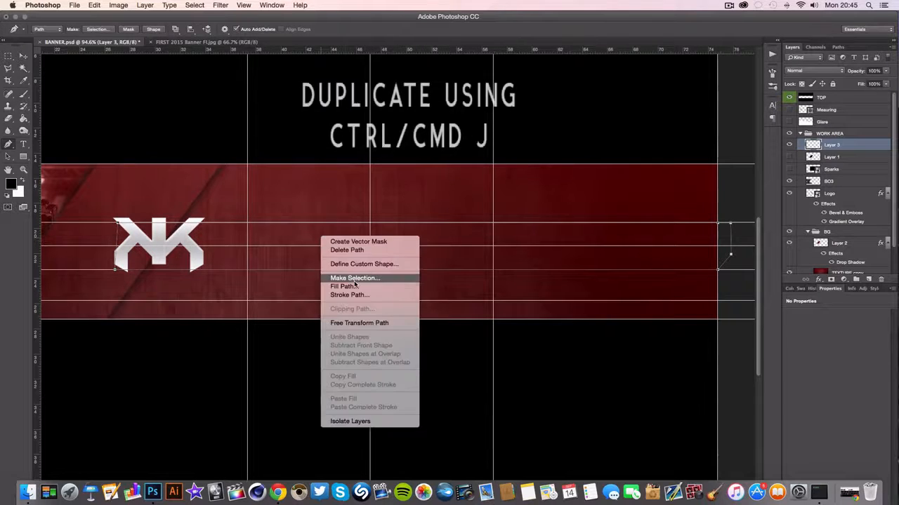
left_click(355, 279)
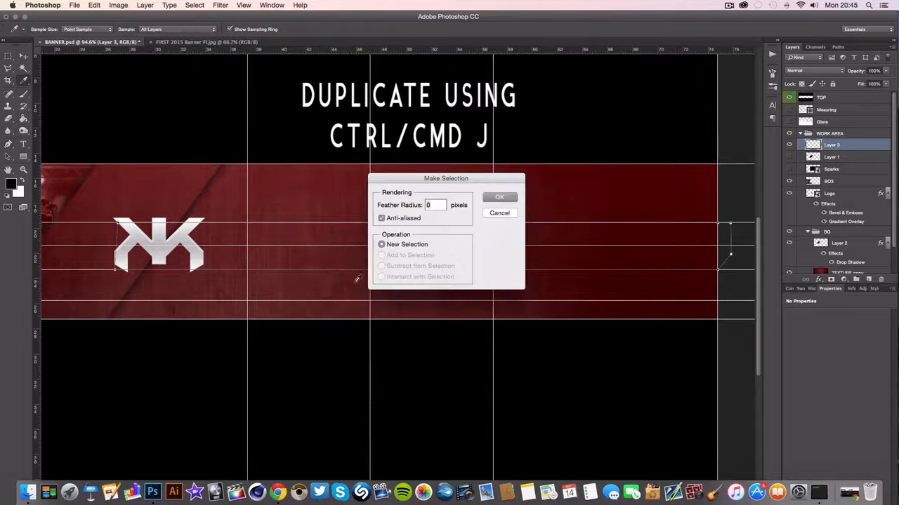
left_click(499, 198)
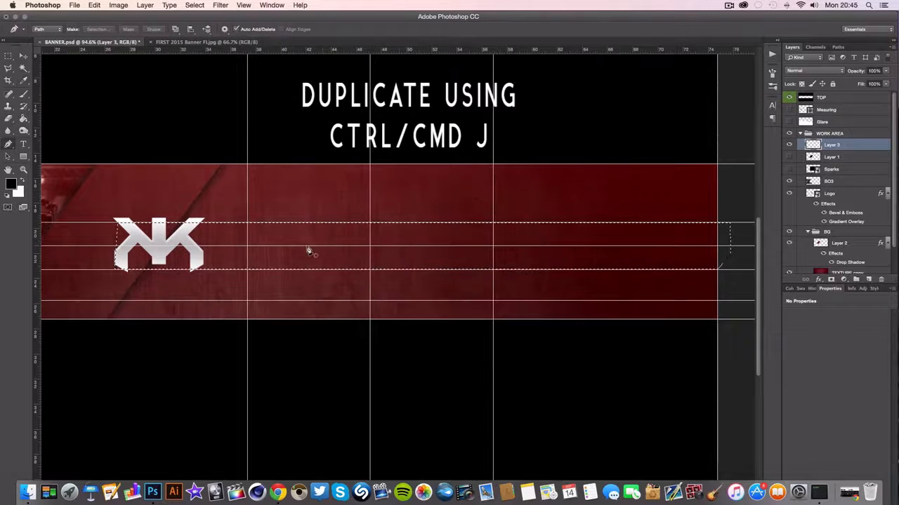
key("super+h")
key("super+h")
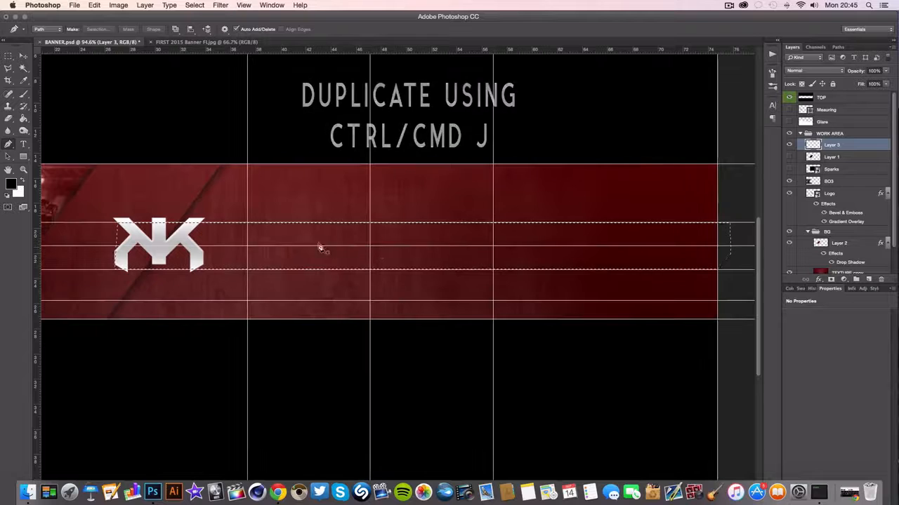
scroll(842, 211, "down", 2)
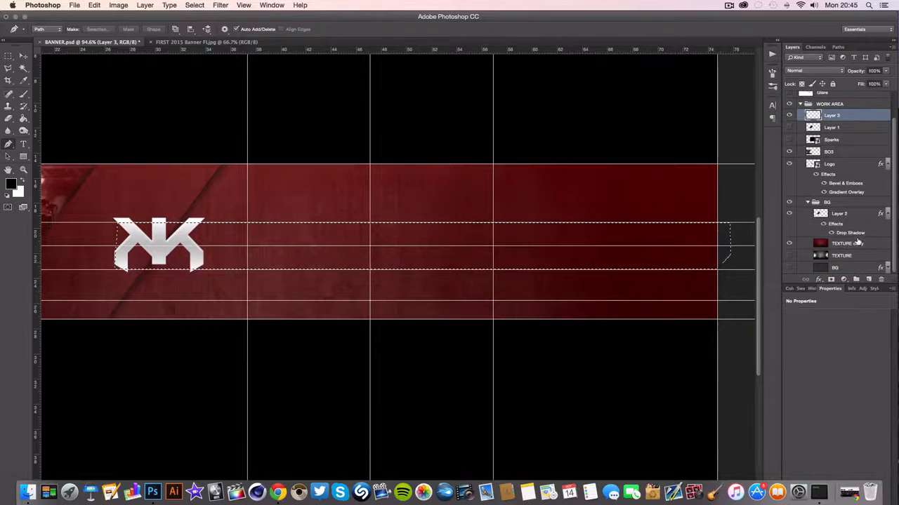
left_click(855, 243)
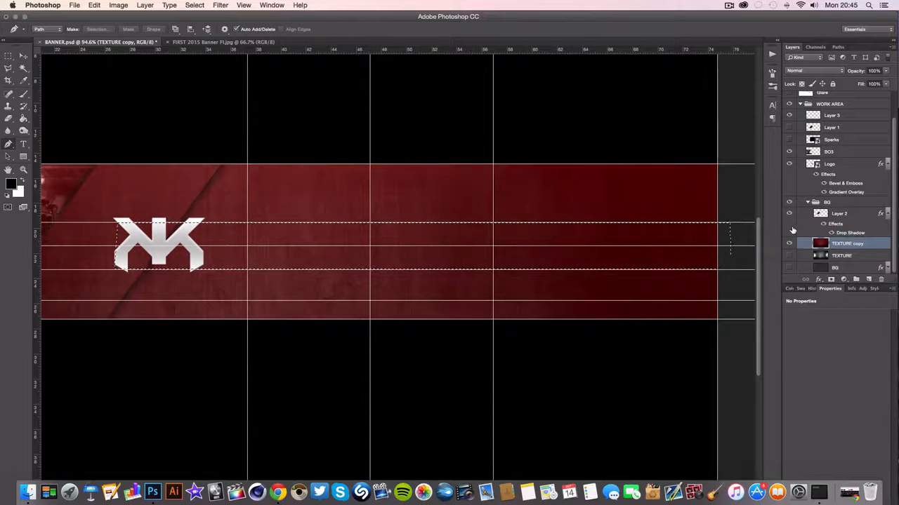
key("super+j")
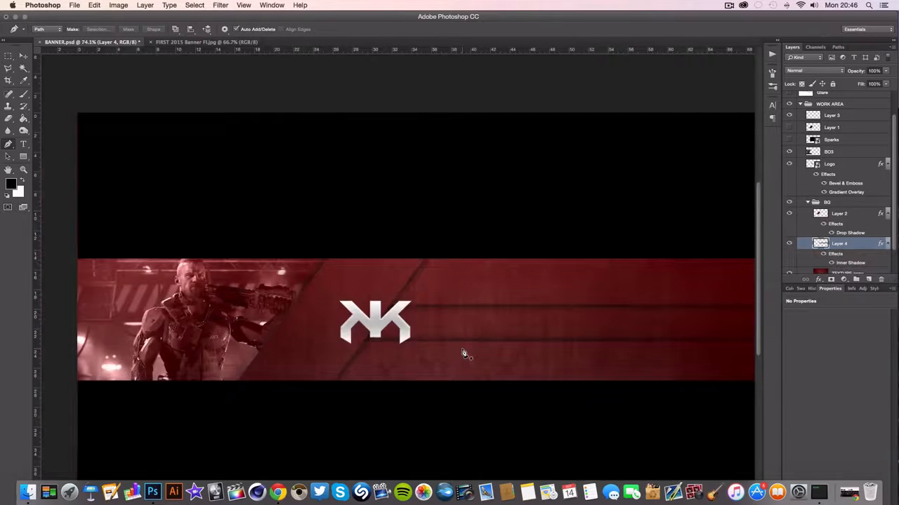
Rasterize the Inner Shadow layer style of the bar on Layer 4
scroll(463, 354, "down", 3)
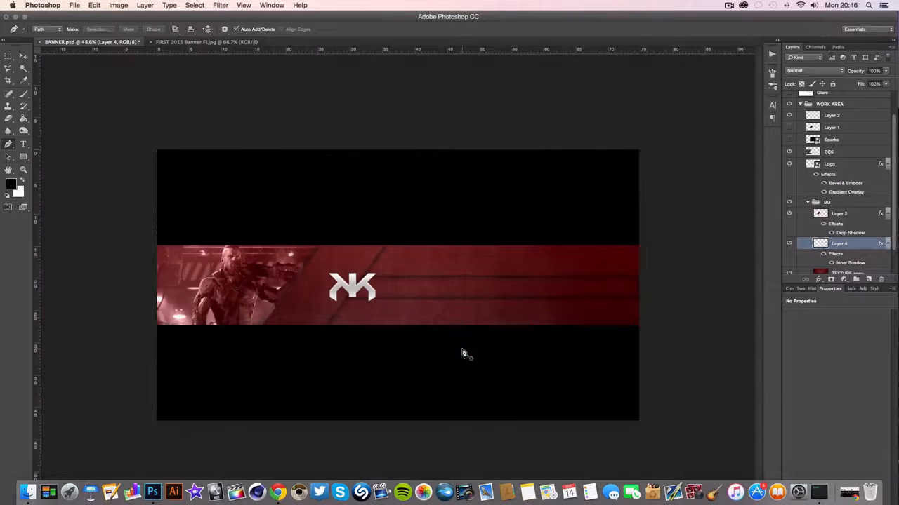
scroll(464, 325, "up", 3)
scroll(463, 325, "right", 2)
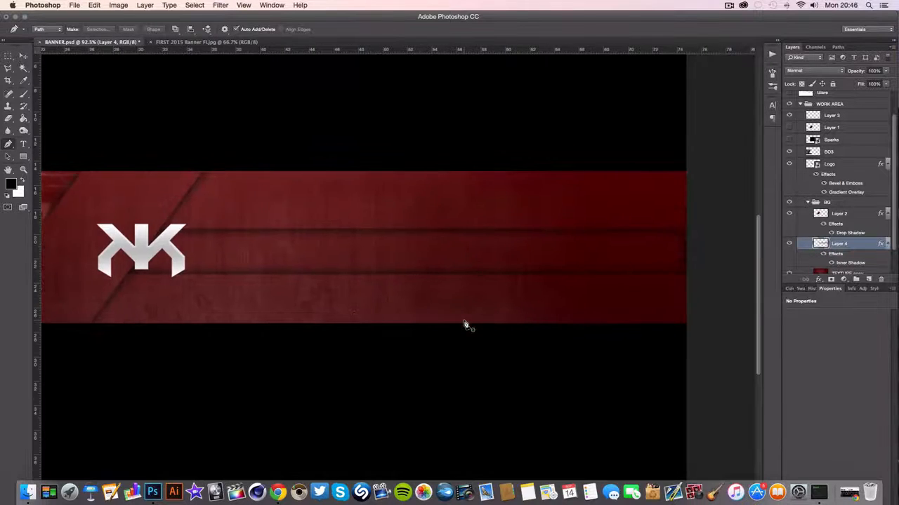
right_click(845, 244)
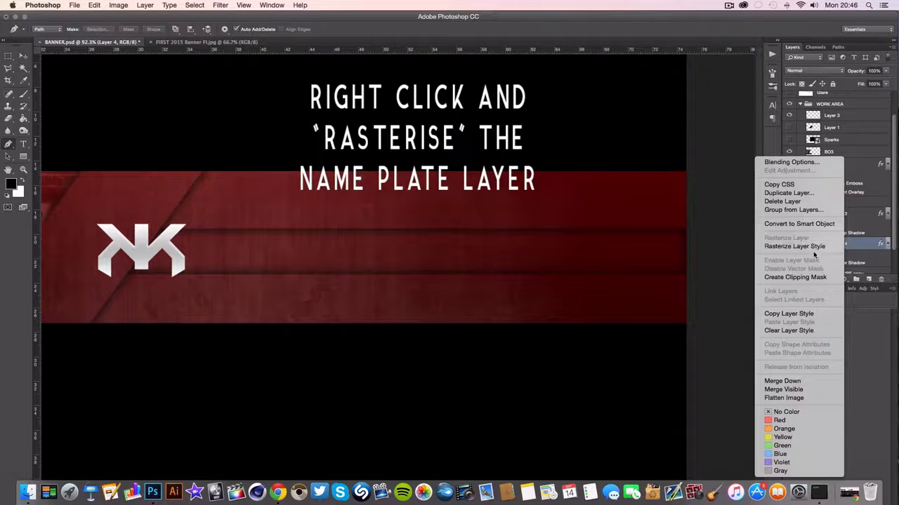
left_click(800, 243)
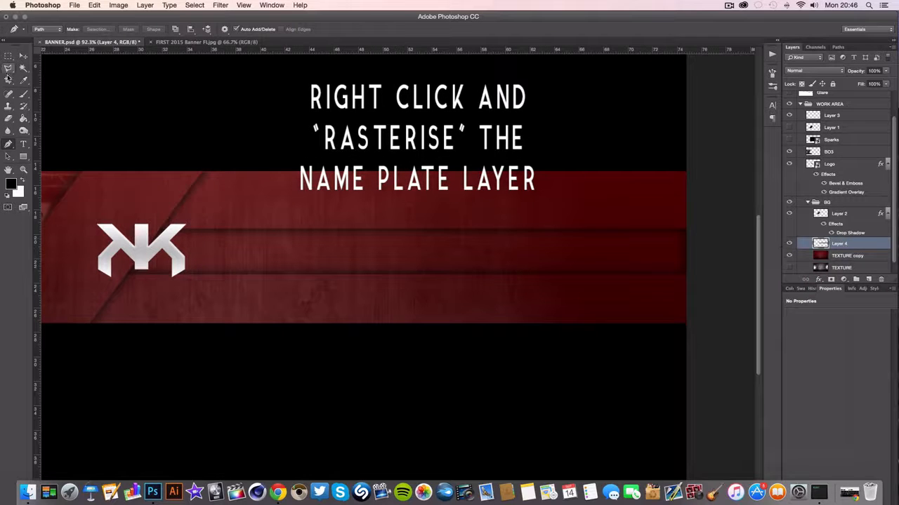
Fade out the bar's right end on Layer 4 with a soft Eraser, starting at 500 px and enlarging it to 900 px
left_click(11, 119)
scroll(678, 239, "up", 5)
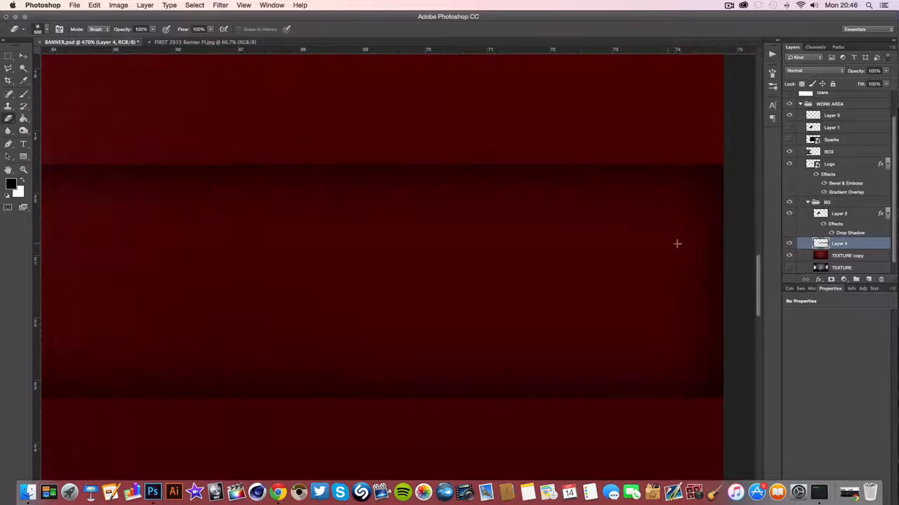
left_click(615, 248)
scroll(597, 254, "down", 5)
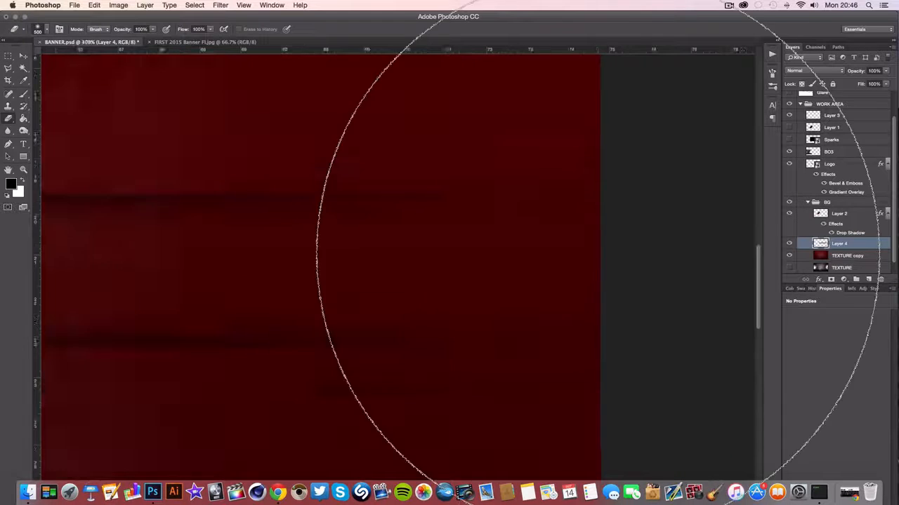
key("bracketright")
key("bracketright")
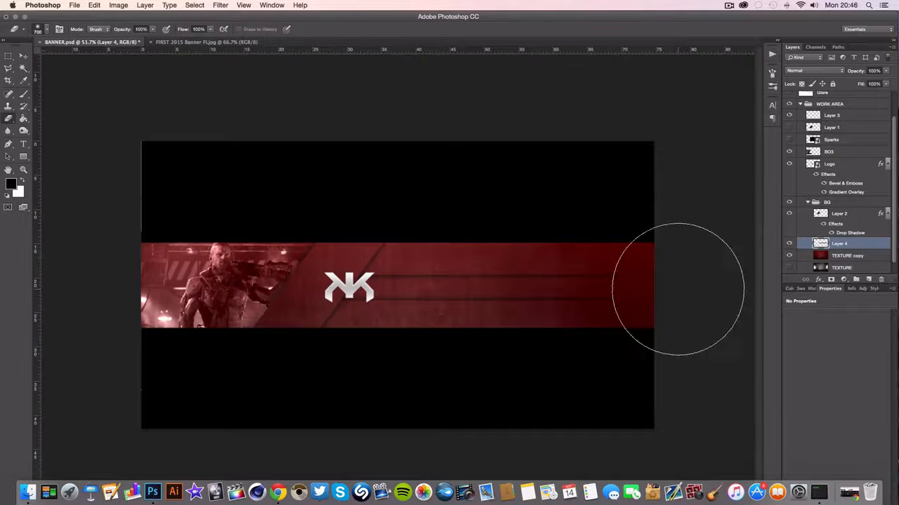
key("bracketright")
key("bracketright")
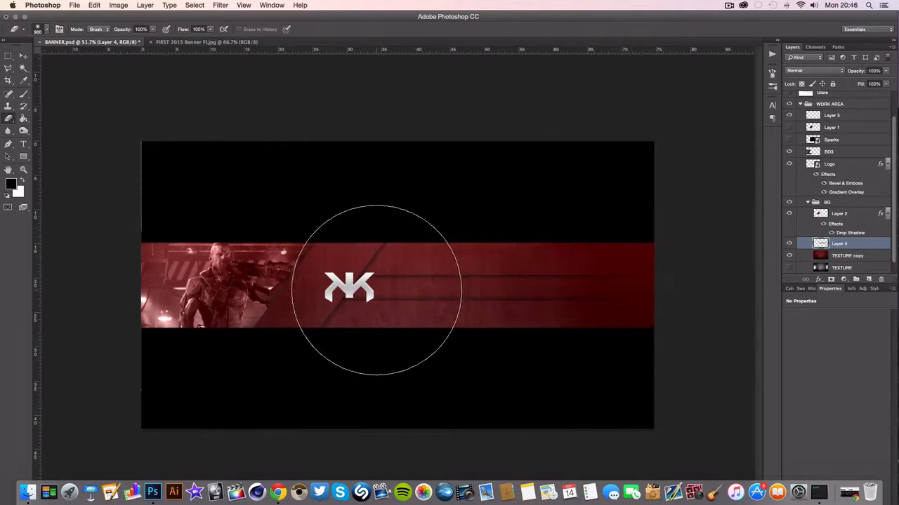
Shift the Logo layer slightly left to X 842 px with Free Transform and place it there
scroll(376, 290, "up", 4)
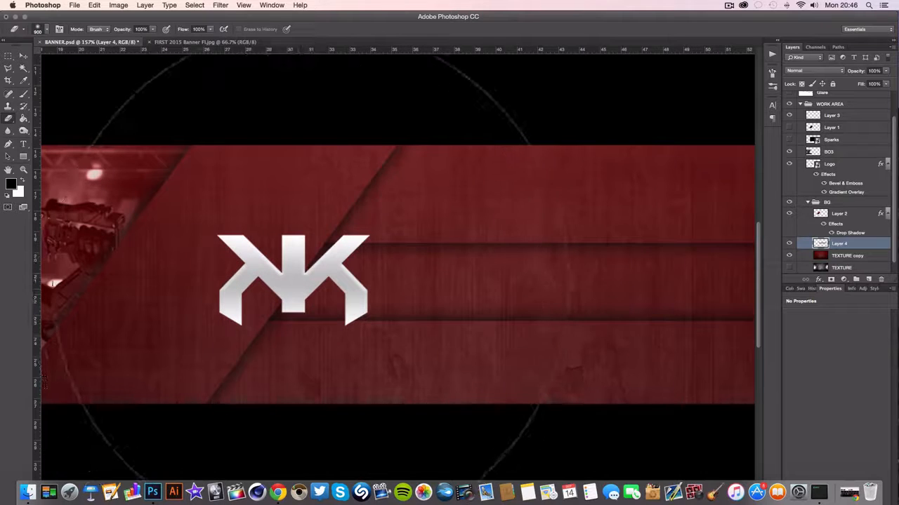
scroll(288, 265, "up", 2)
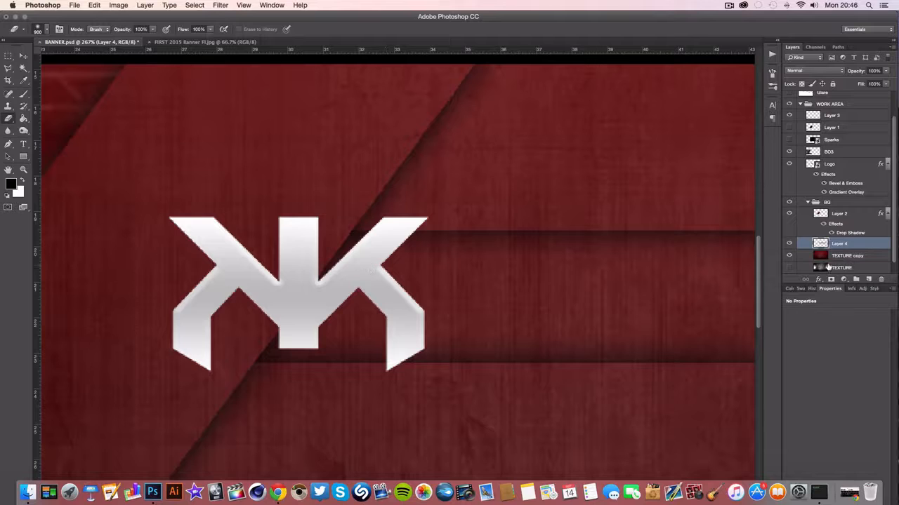
left_click(826, 164)
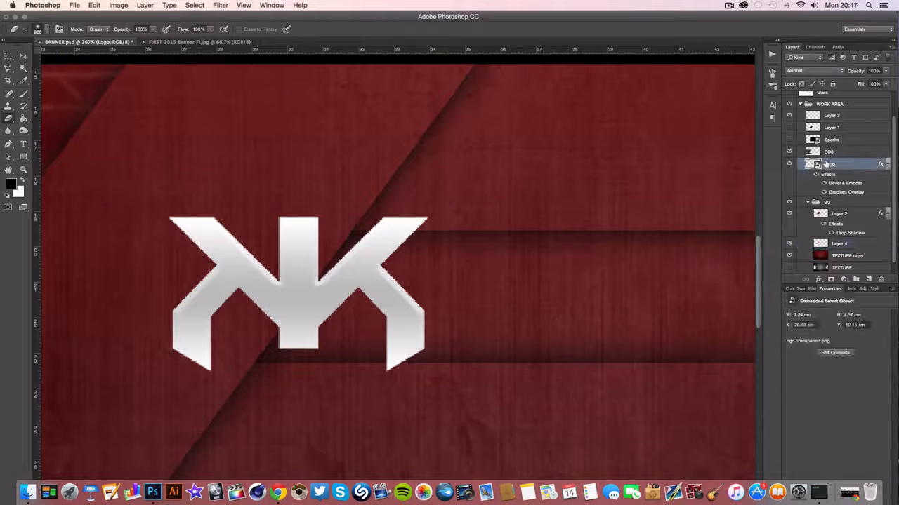
key("super+t")
key("Left")
key("Left")
key("Left")
key("Left")
key("Left")
key("Left")
key("Left")
key("Left")
key("Left")
key("Left")
key("Left")
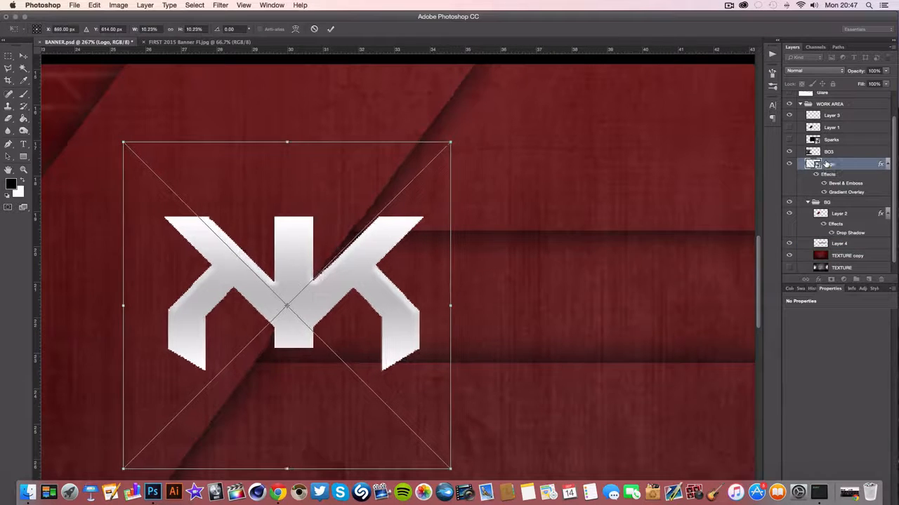
key("Left")
key("Left")
key("Left")
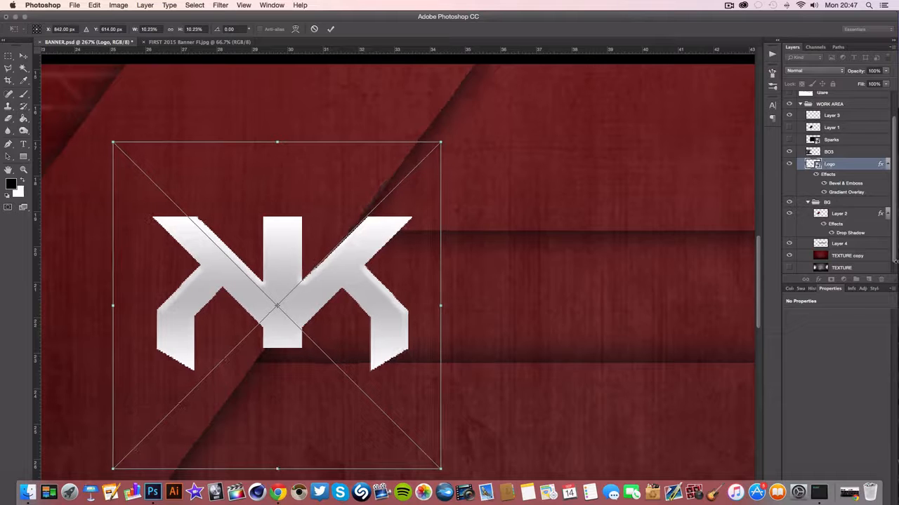
left_click(22, 57)
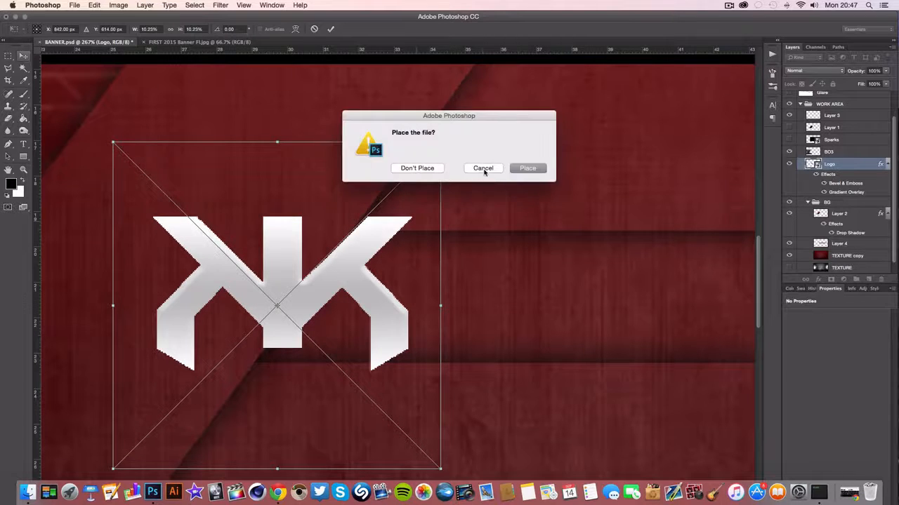
left_click(483, 169)
key("super+0")
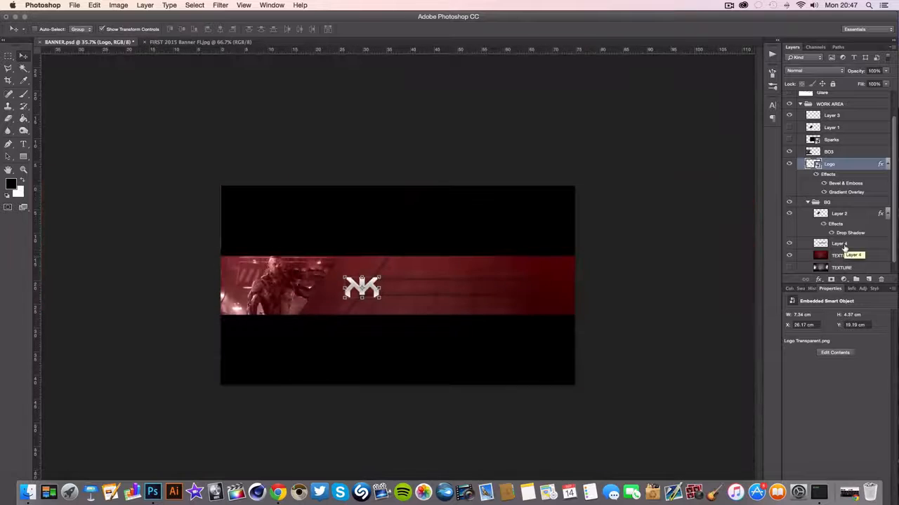
Add a black Color Overlay at 15% opacity to the bar on Layer 4
left_click(844, 245)
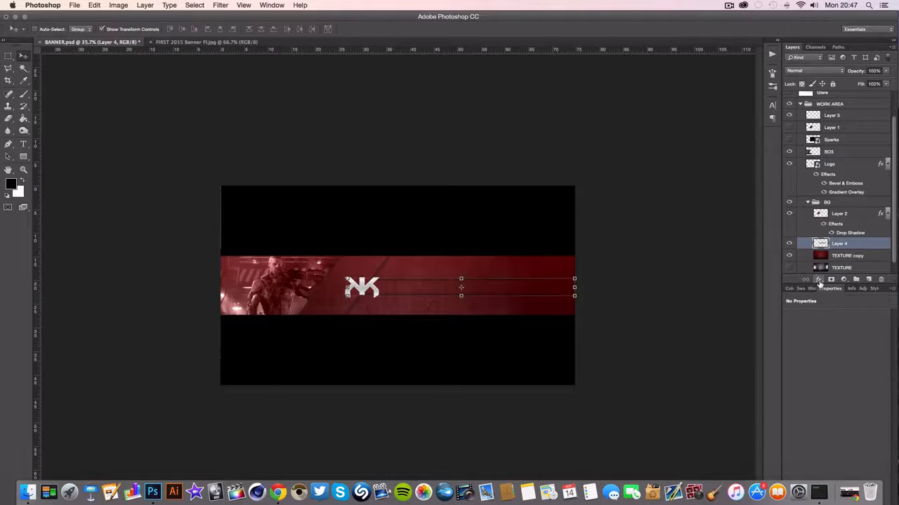
left_click(819, 281)
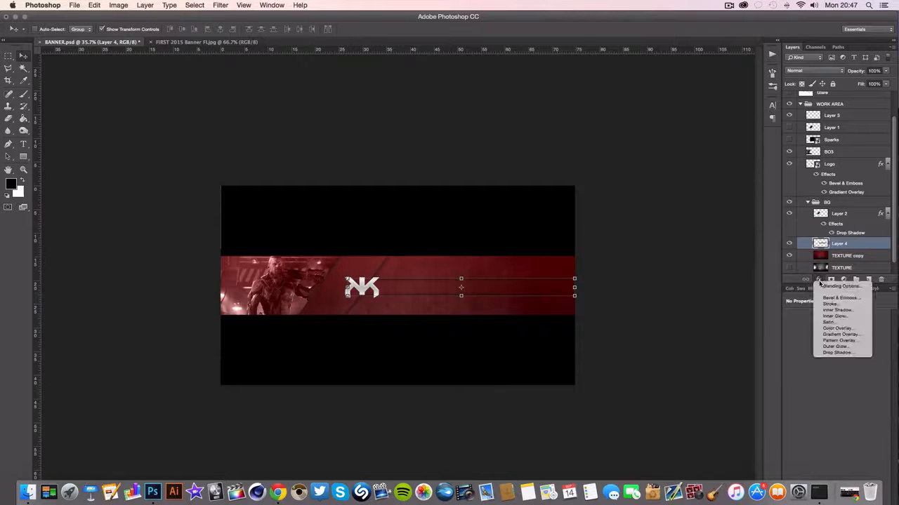
left_click(832, 328)
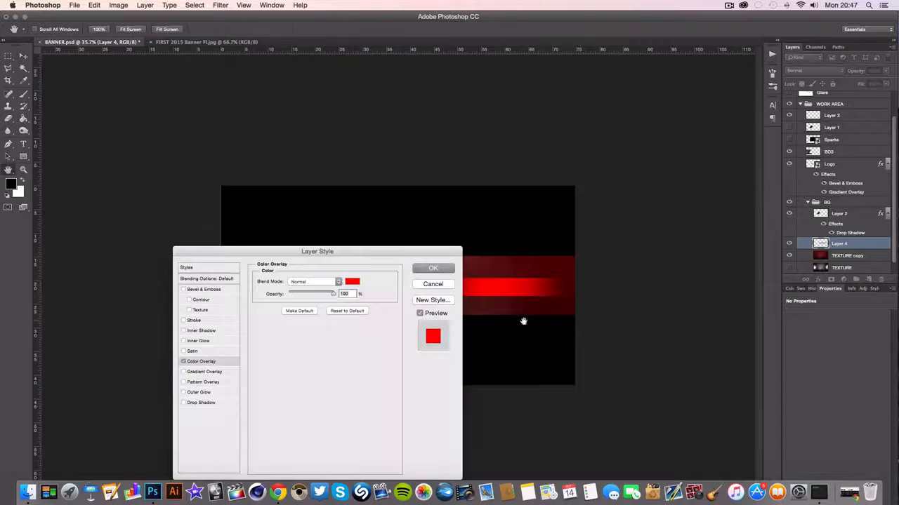
left_click_drag(401, 256, 265, 180)
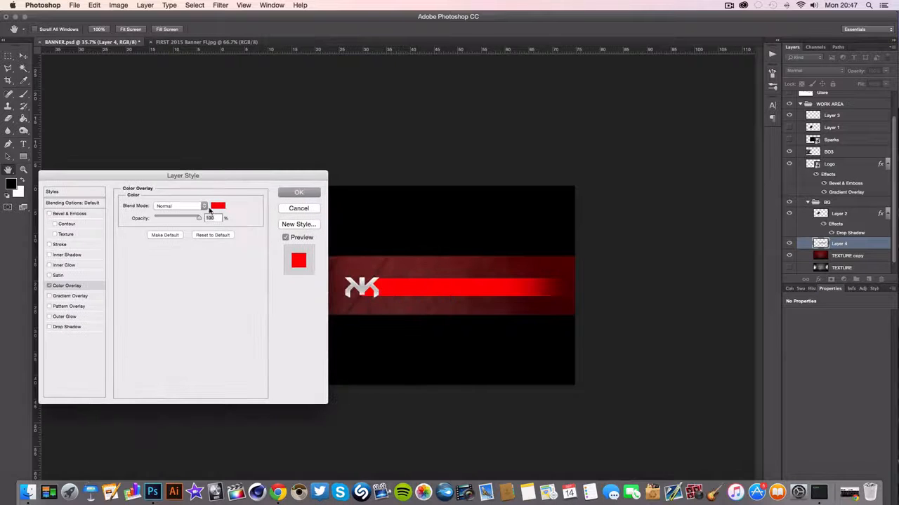
left_click(218, 207)
left_click_drag(450, 407, 469, 431)
left_click(574, 308)
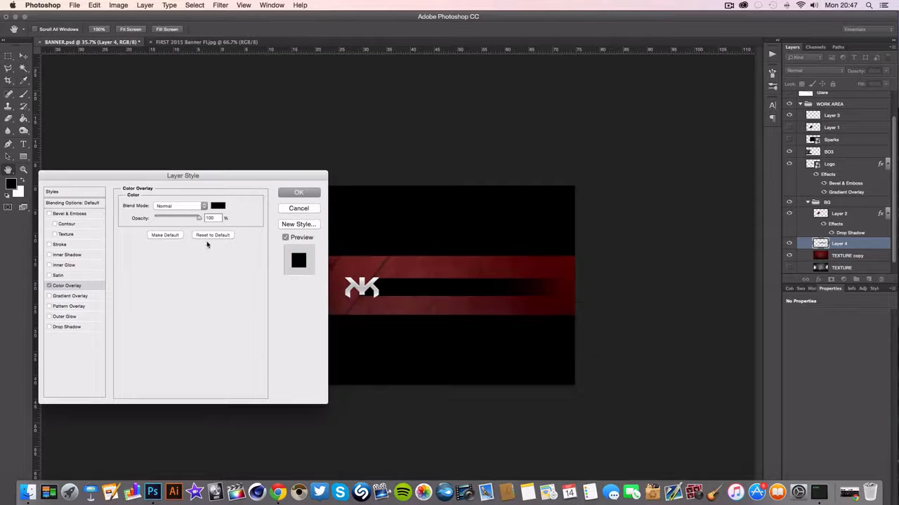
left_click_drag(157, 218, 162, 218)
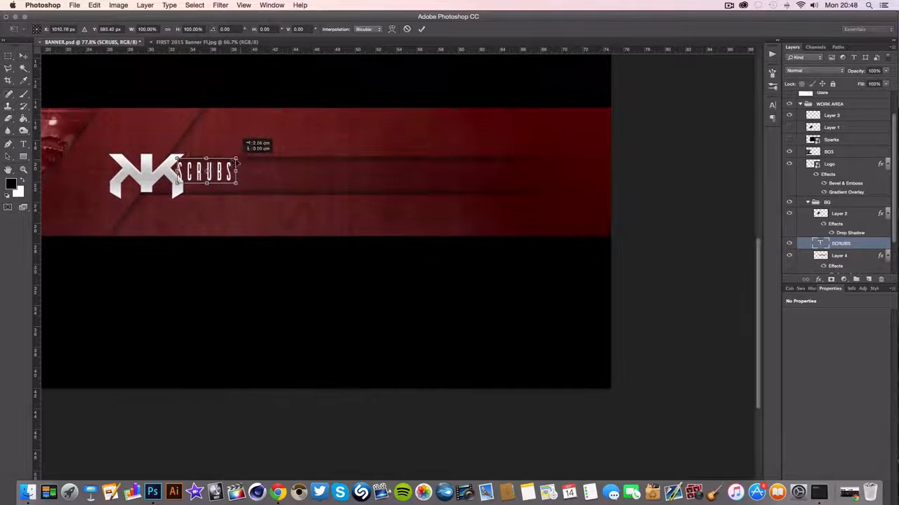
Enlarge the SCRUBS text to fit inside the bar, just to the right of the logo
left_click_drag(237, 168, 262, 170)
key("Return")
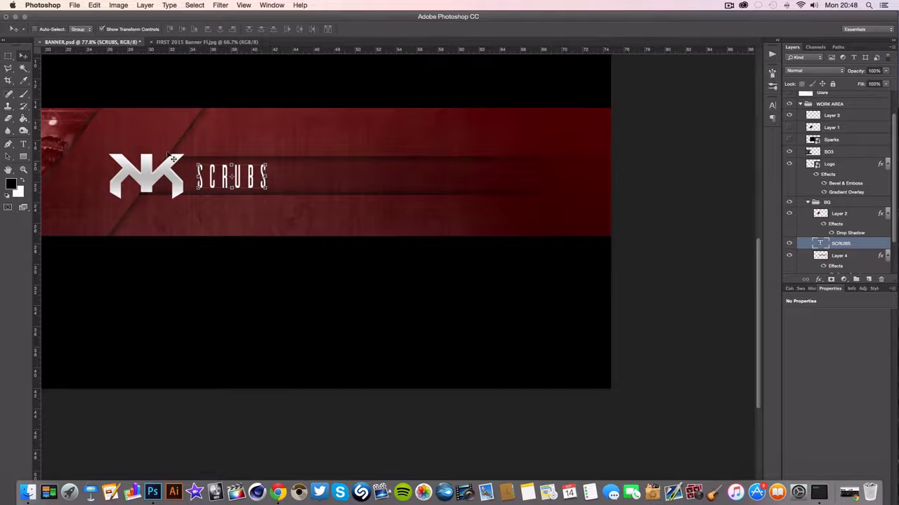
mouse_move(264, 167)
left_mouse_down()
mouse_move(244, 177)
mouse_move(277, 156)
left_mouse_up()
key("Return")
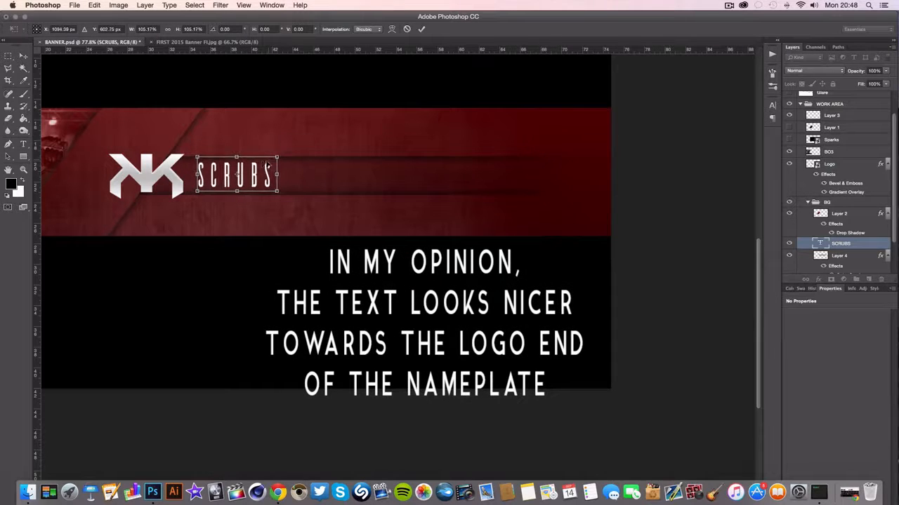
key("Escape")
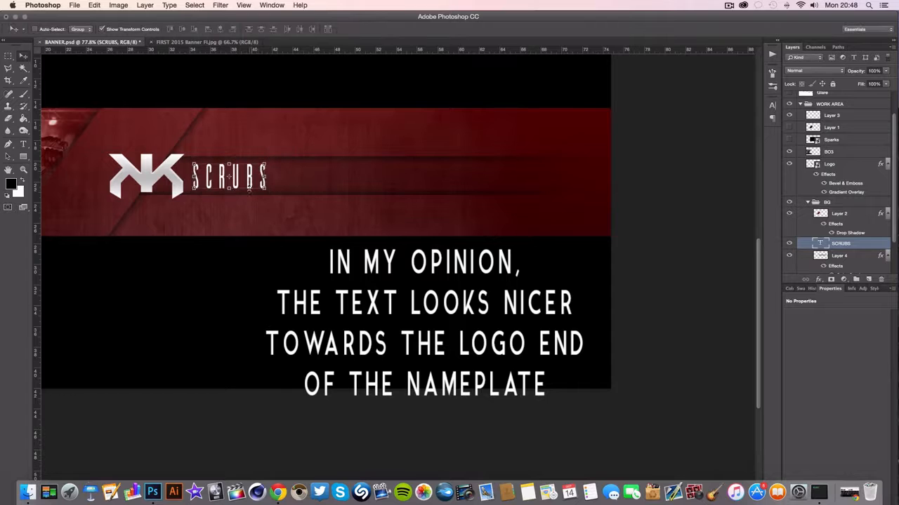
Nudge the SCRUBS text slightly to the right, away from the logo
scroll(249, 189, "up", 10)
scroll(249, 189, "down", 8)
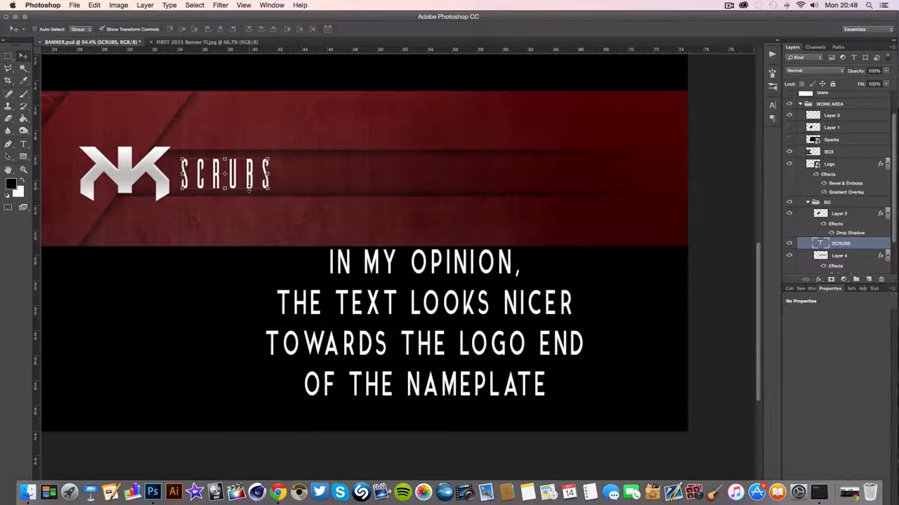
key("Right")
key("Right")
key("Right")
key("Right")
key("Right")
key("Right")
key("Right")
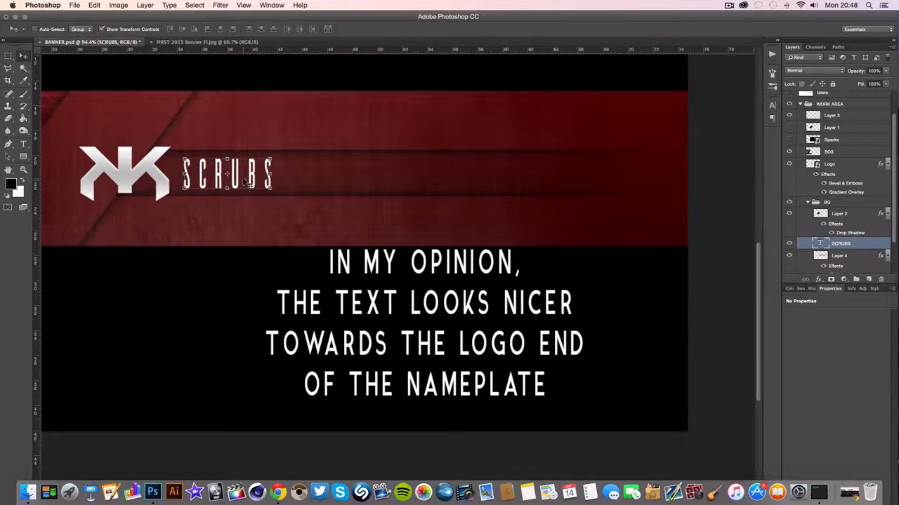
key("Right")
key("Right")
key("Right")
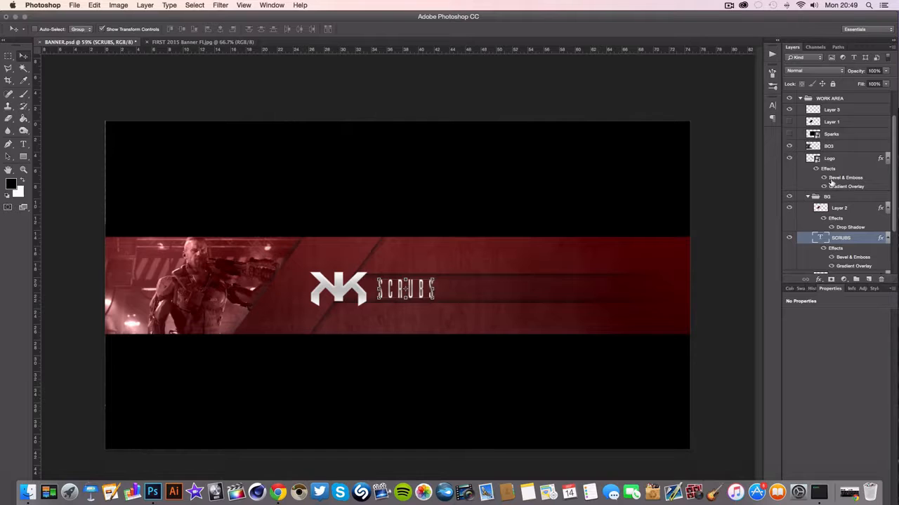
Show the Sparks layer with the Lighten blend mode and move it over the soldier photo
left_click(802, 135)
left_click(790, 134)
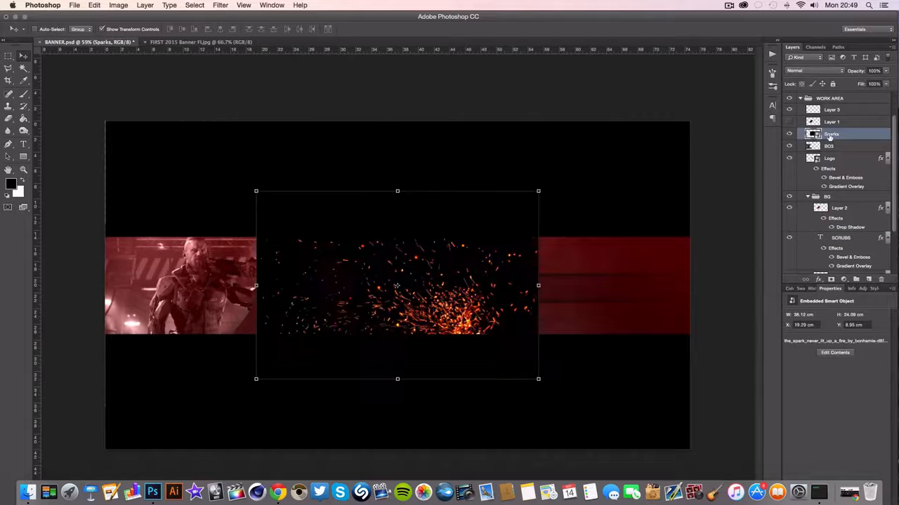
left_click(823, 70)
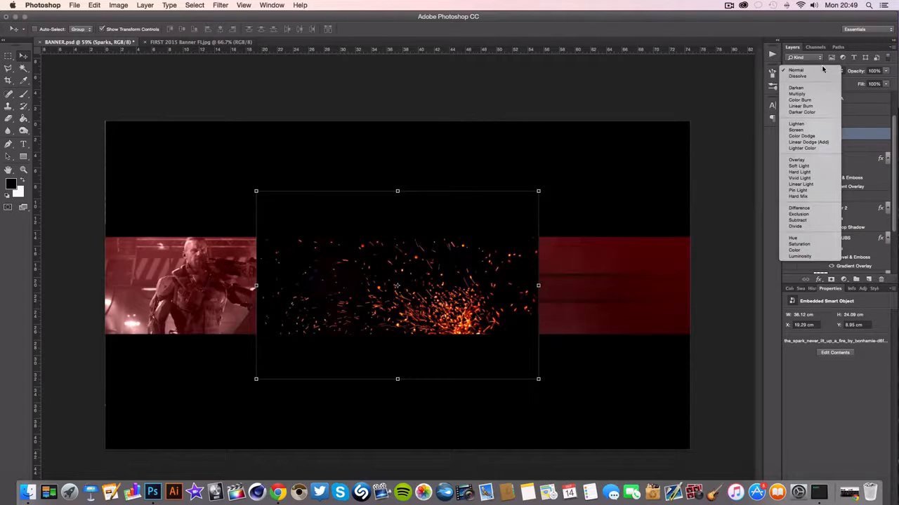
left_click(798, 125)
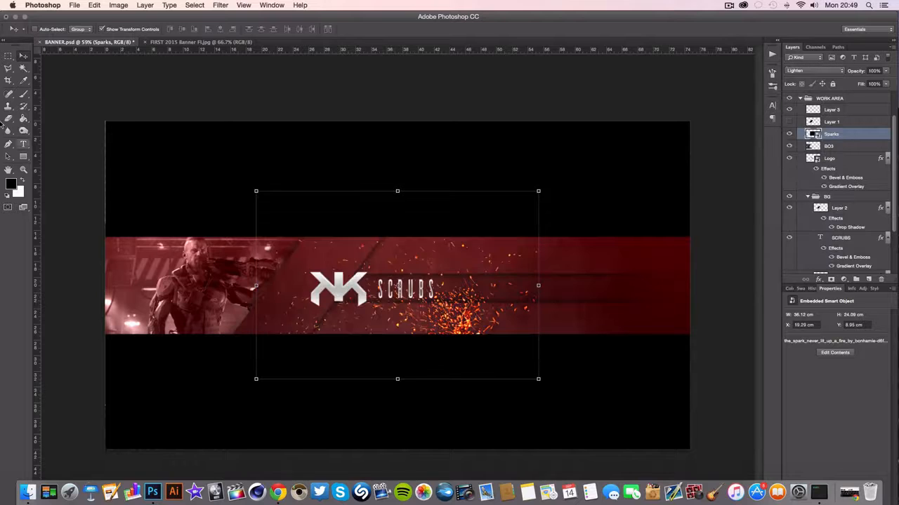
left_click_drag(277, 222, 156, 252)
left_click_drag(817, 133, 820, 165)
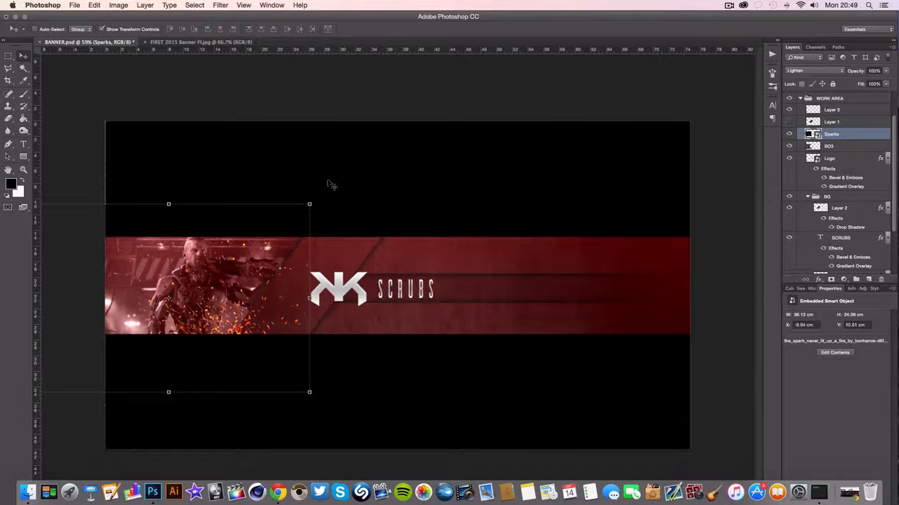
Select the sparks that spill past the photo's diagonal edge onto the logo plate with the Polygonal Lasso
key("l")
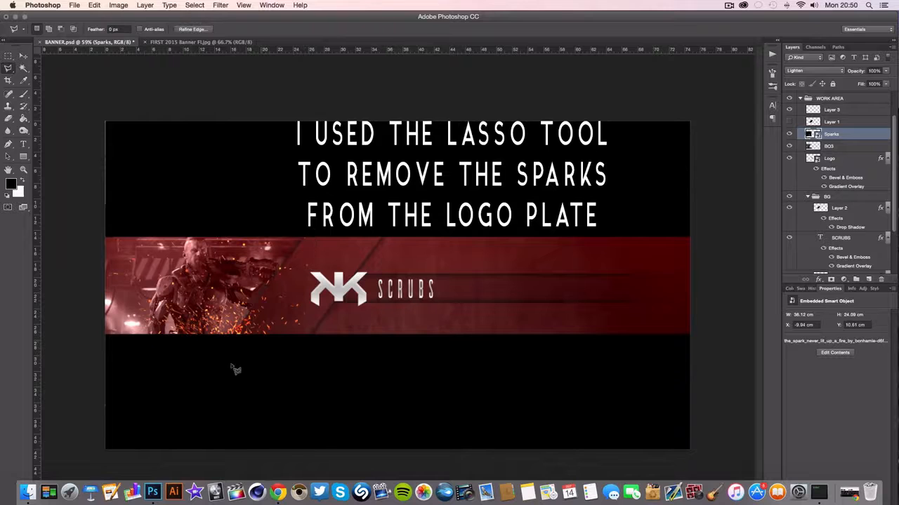
left_click(303, 239)
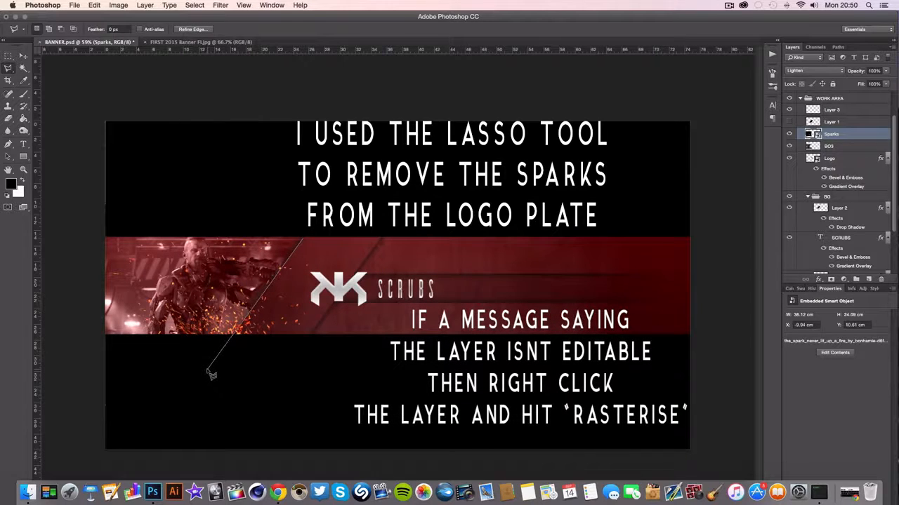
left_click(342, 372)
left_click(355, 219)
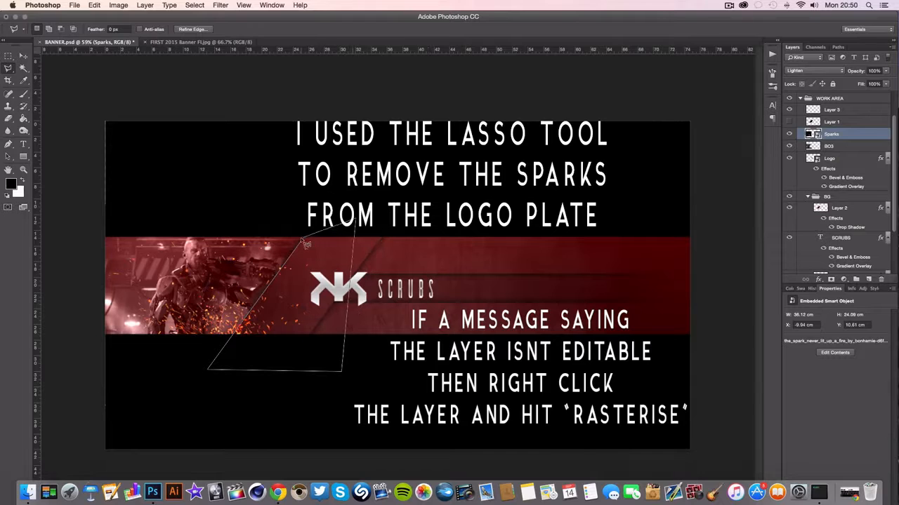
left_click(304, 240)
Try to delete the selected sparks, then rasterize the Sparks layer
key("Delete")
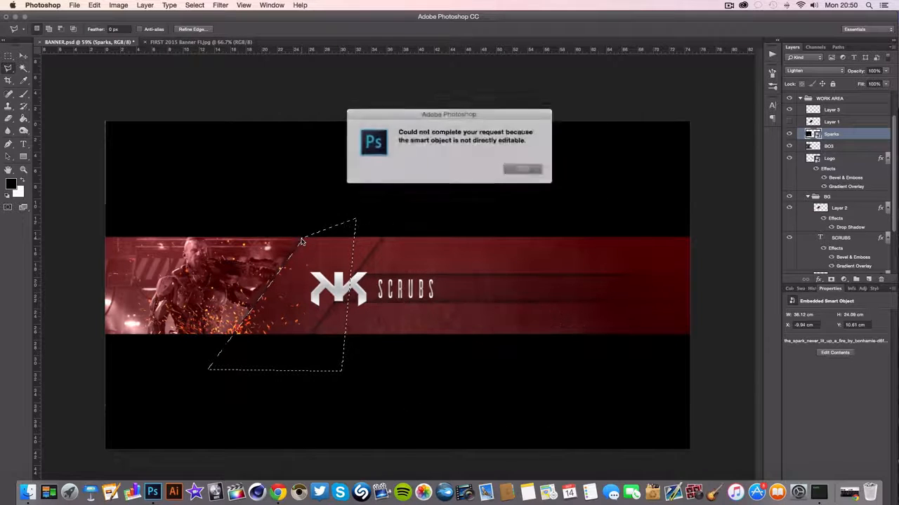
left_click(519, 169)
right_click(827, 134)
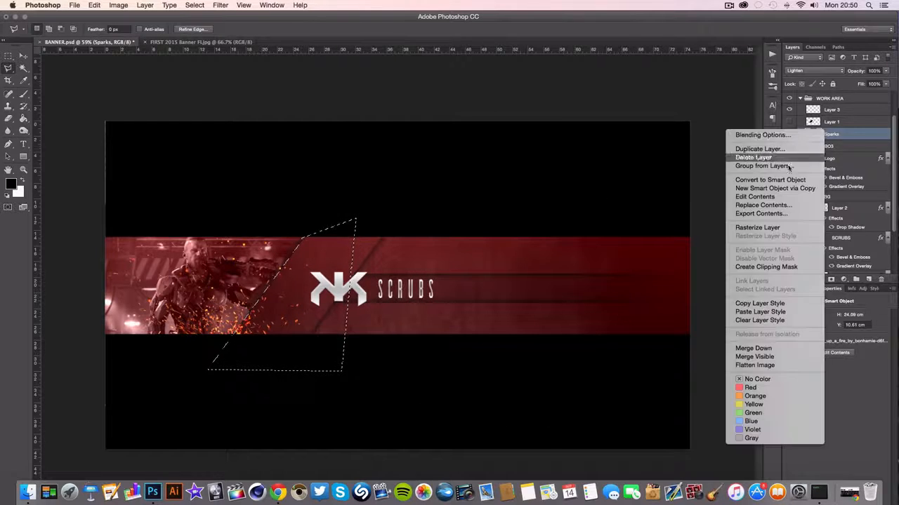
left_click(773, 229)
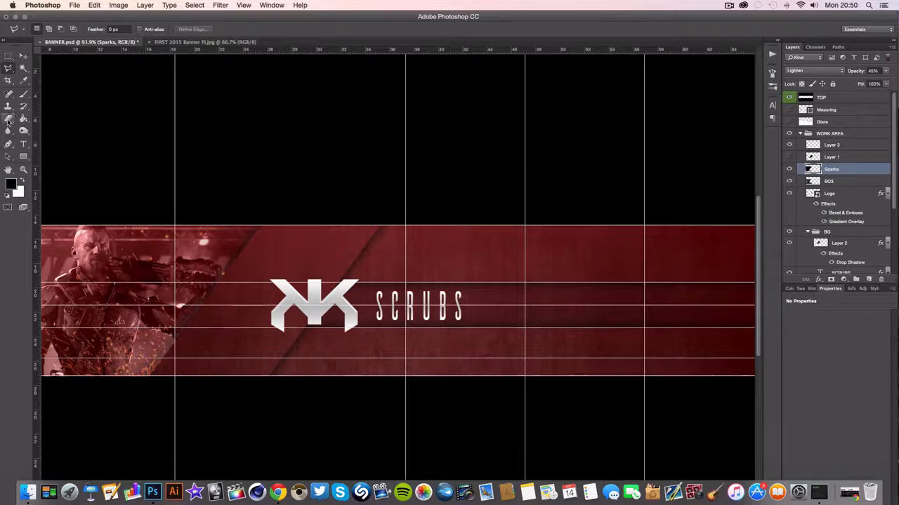
Show the Mesuring layer and move its magenta rectangle from the soldier photo onto the logo
left_click(23, 157)
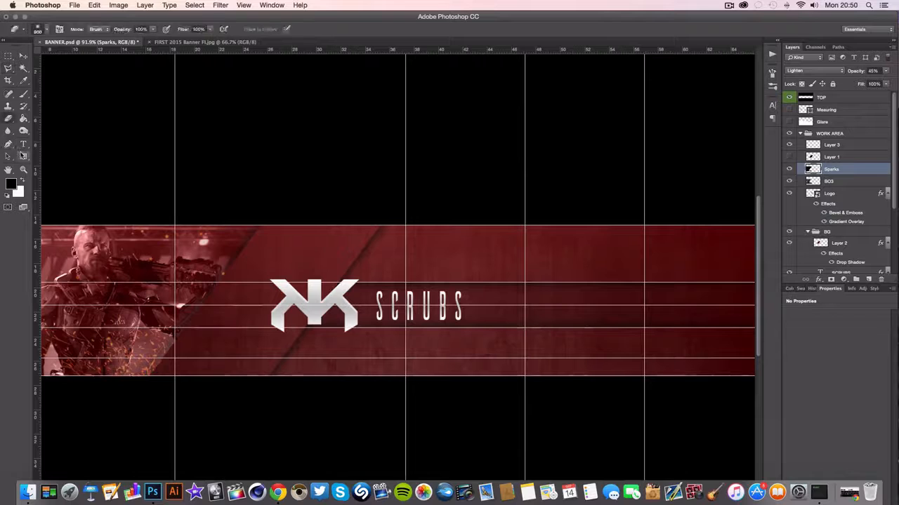
left_click(789, 110)
left_click(826, 109)
left_click(23, 56)
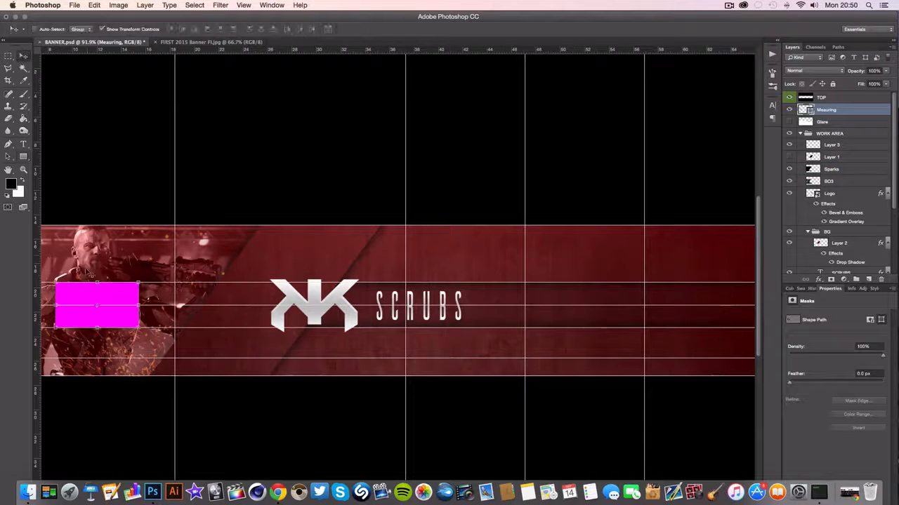
left_click_drag(84, 297, 314, 273)
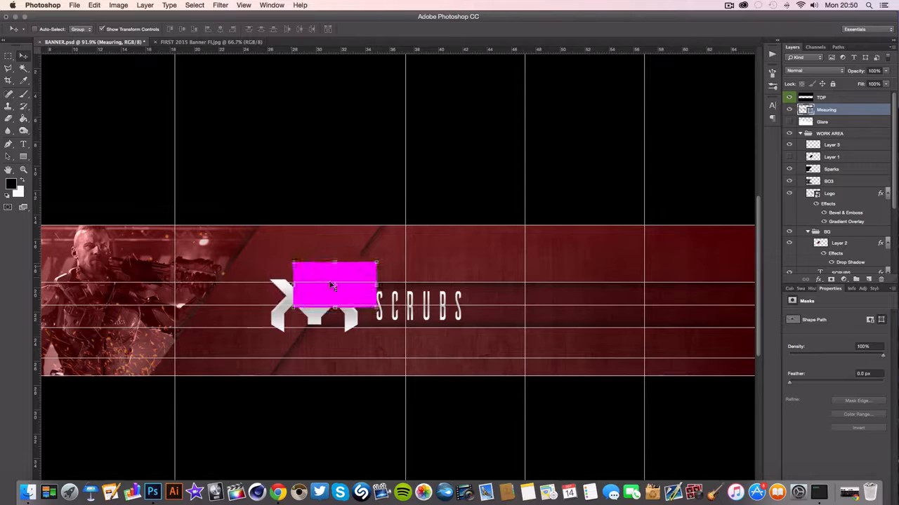
Flip the magenta measuring rectangle horizontally and vertically, and rotate it 90° clockwise so it stands upright
key("super+t")
right_click(351, 272)
left_click(372, 395)
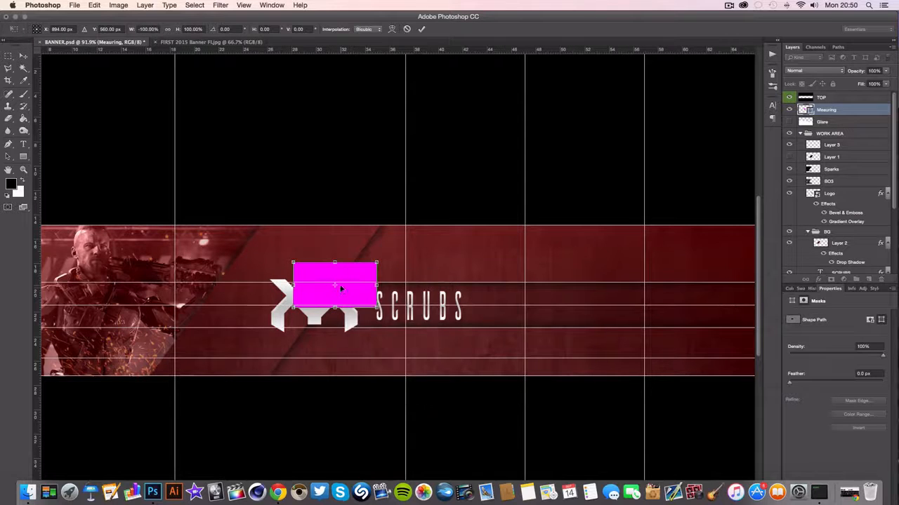
right_click(340, 281)
left_click(372, 415)
right_click(330, 278)
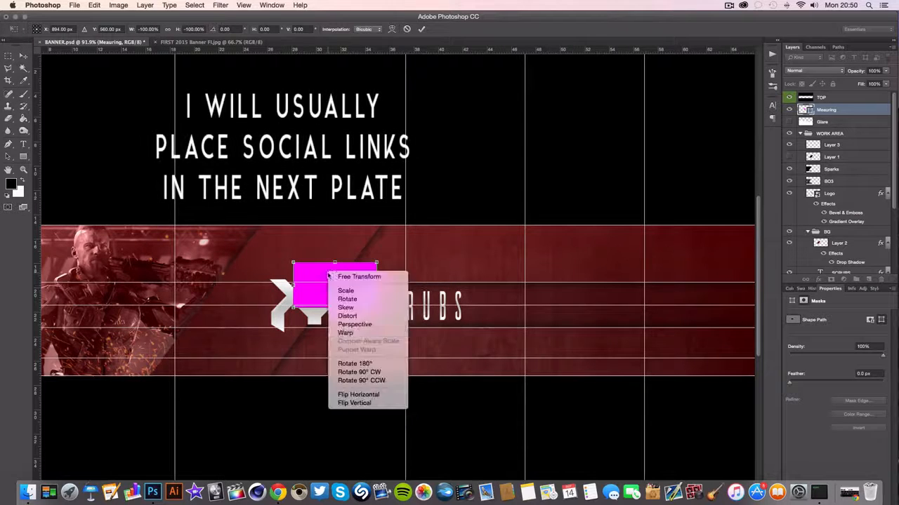
left_click(348, 372)
key("Return")
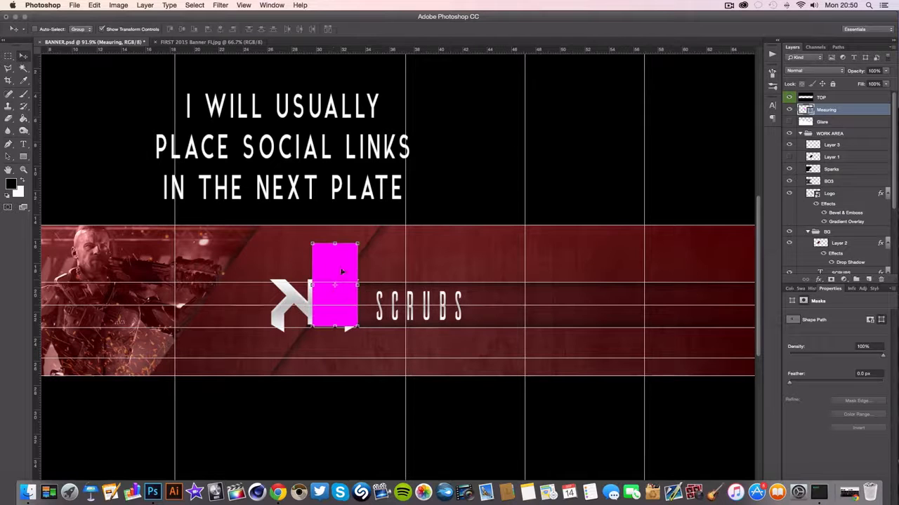
Centre the upright magenta rectangle vertically on the name bar and place horizontal guides at its top and bottom edges
left_click_drag(349, 271, 436, 287)
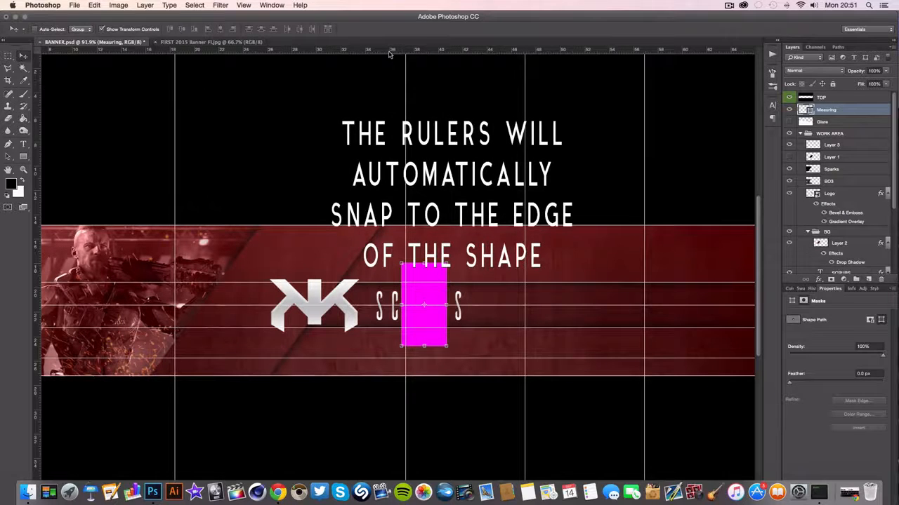
left_click_drag(389, 54, 439, 263)
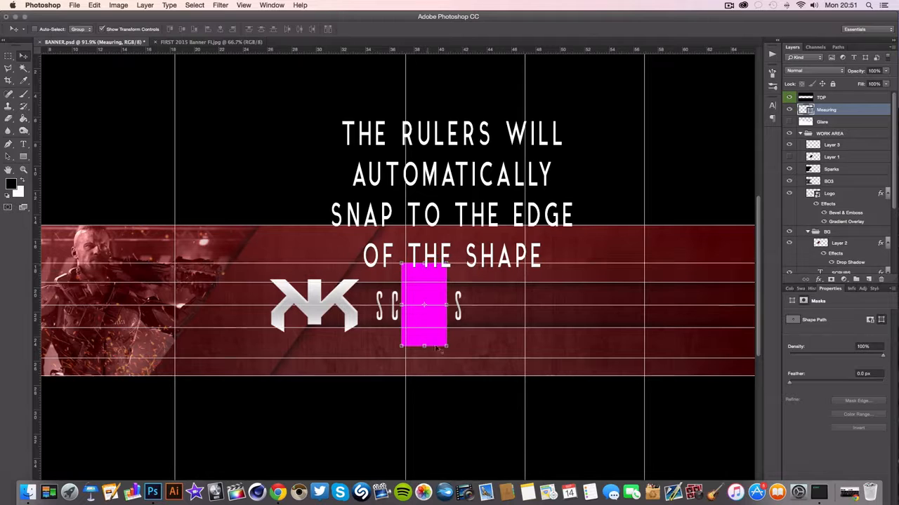
left_click_drag(378, 47, 429, 354)
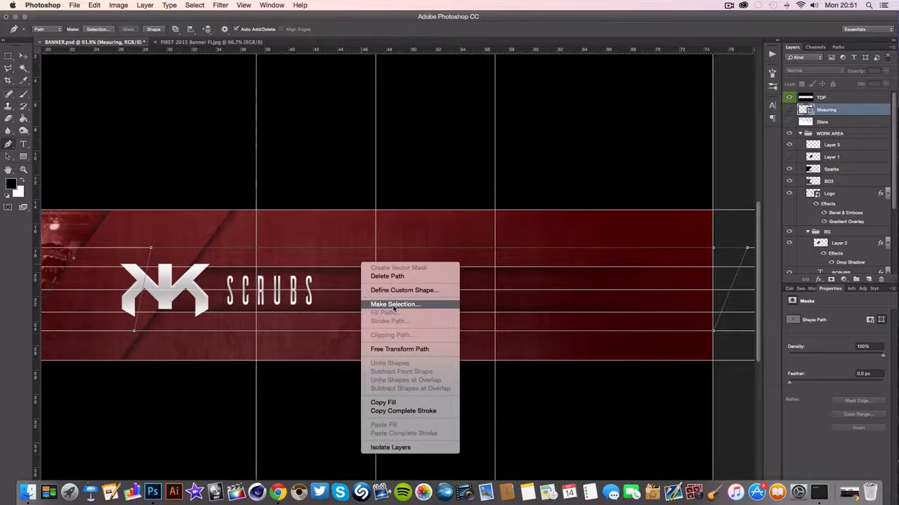
Convert the slanted social plate path to a selection, copy that area of TEXTURE copy to a new layer, and hide the guides
left_click(394, 305)
left_click(499, 195)
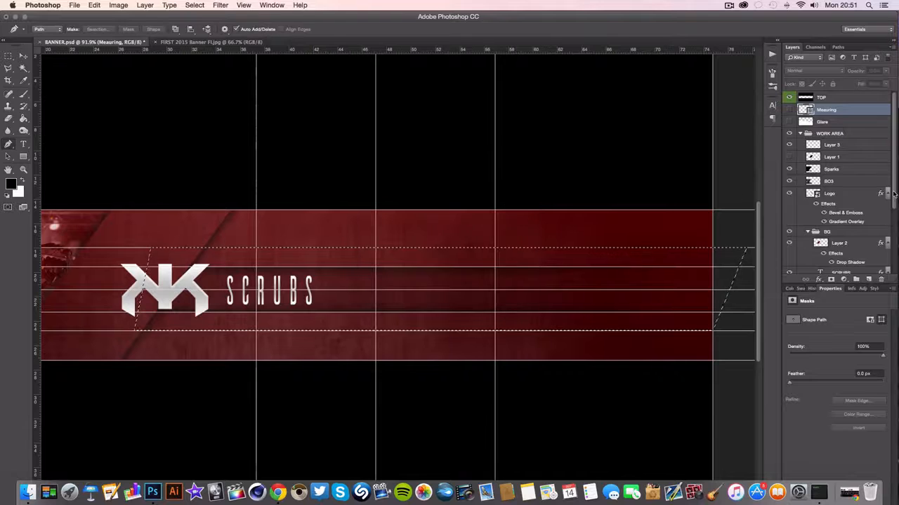
scroll(893, 193, "down", 5)
left_click(849, 243)
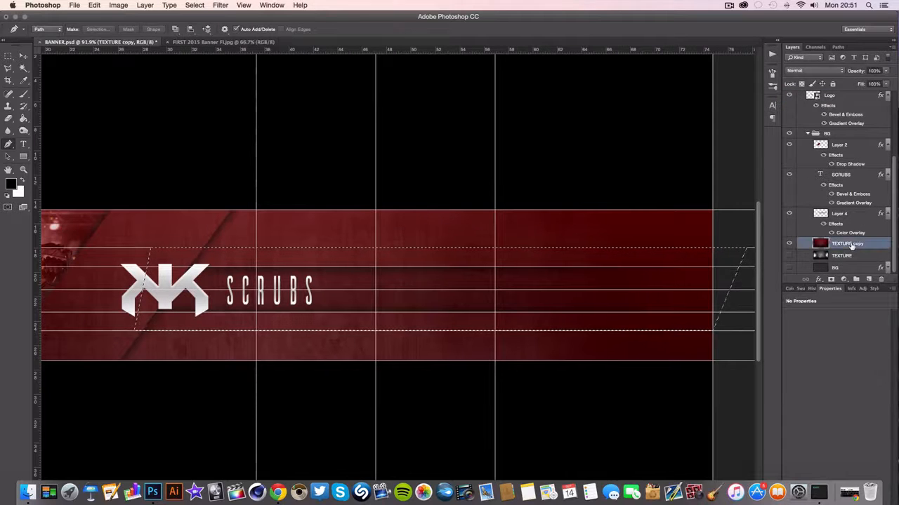
key("super+j")
key("super+semicolon")
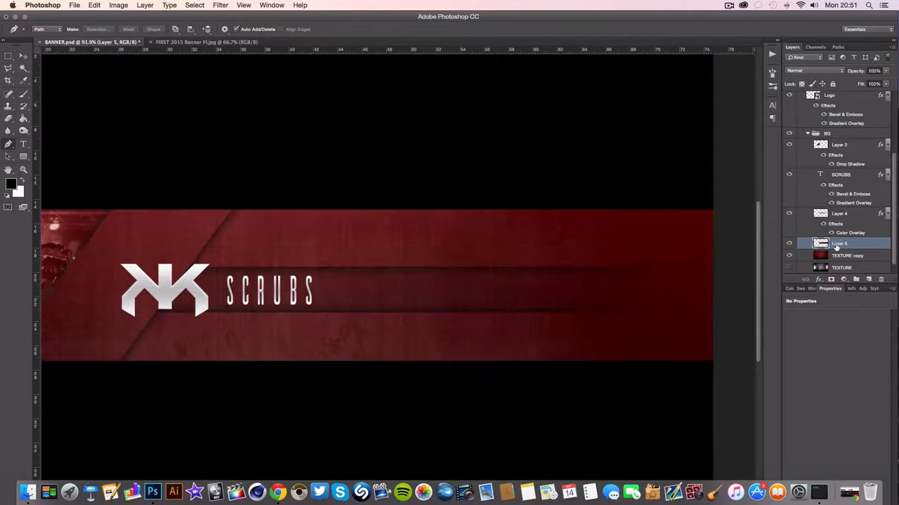
Place the social plate on Layer 5 just below the name bar's Layer 4 and add a Drop Shadow to it
mouse_move(836, 245)
left_mouse_down()
mouse_move(842, 67)
mouse_move(831, 278)
mouse_move(834, 239)
mouse_move(834, 256)
left_mouse_up()
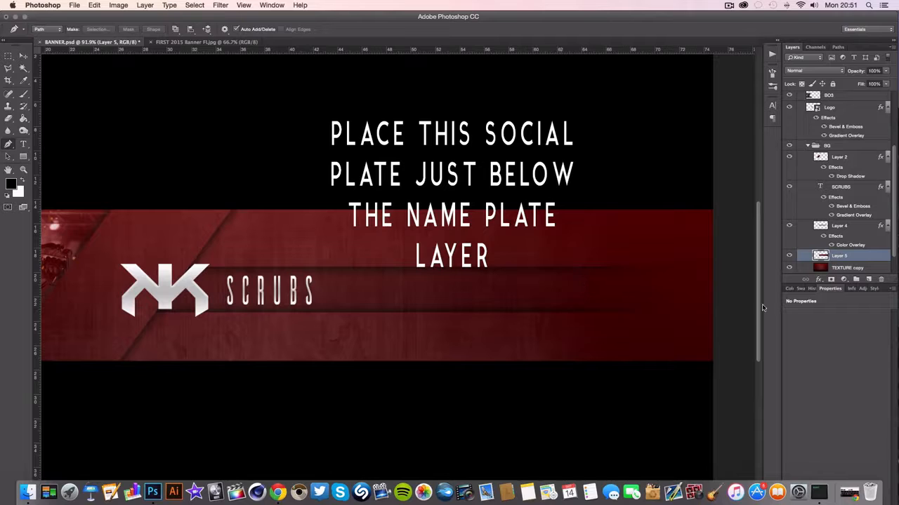
left_click(818, 280)
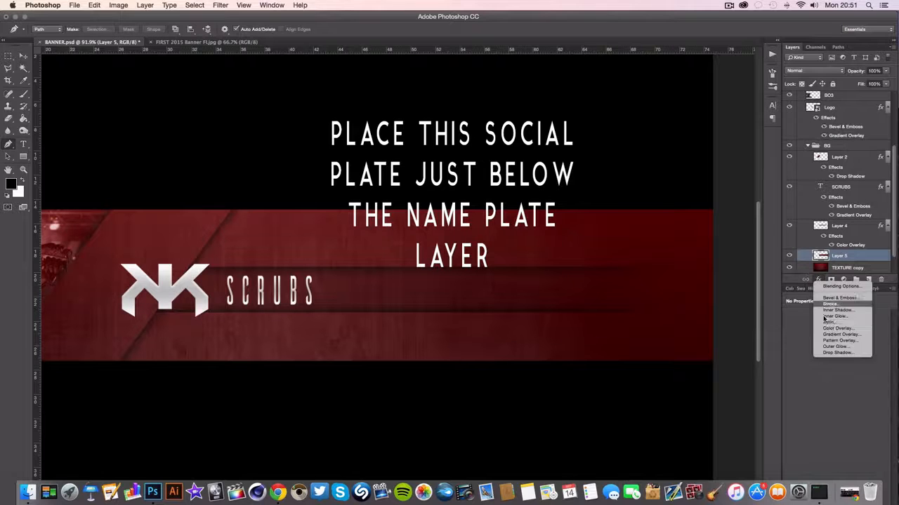
left_click(836, 353)
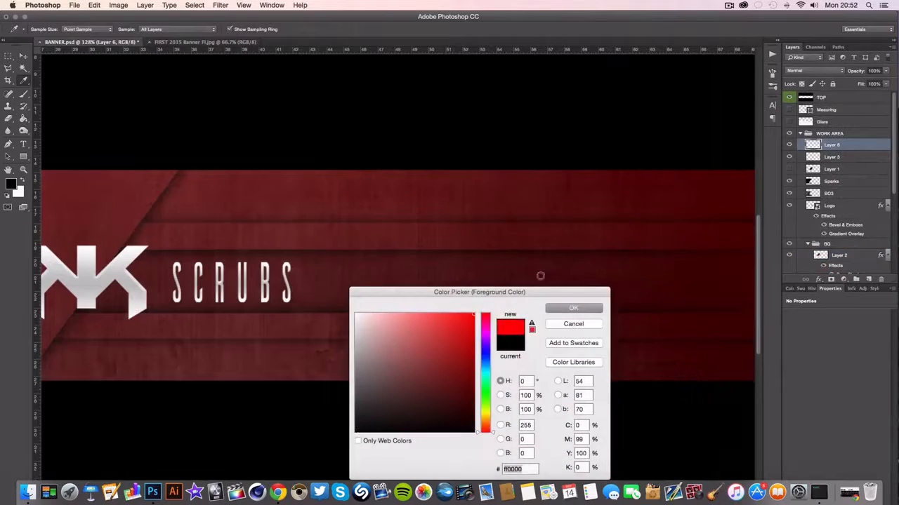
Set the foreground color to pure red (ff0000) and select the name bar's Layer 4
left_click(567, 309)
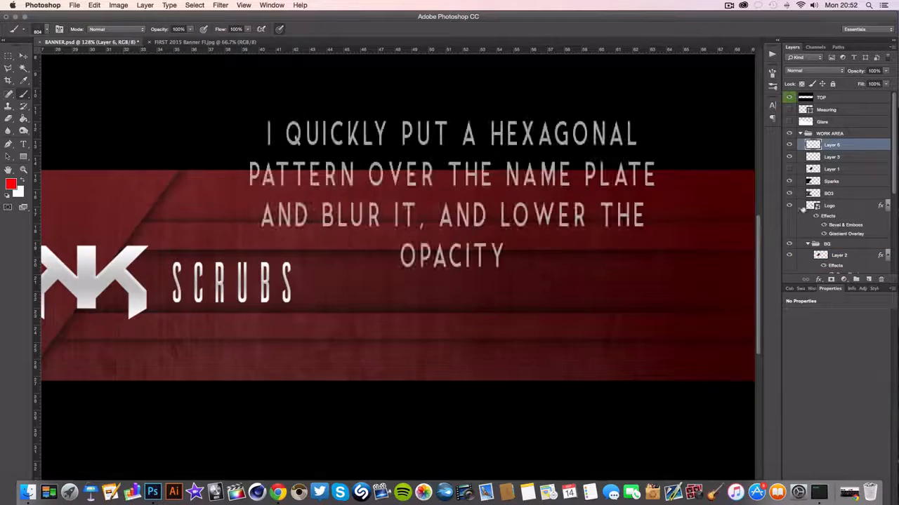
left_click(839, 254)
scroll(841, 229, "down", 4)
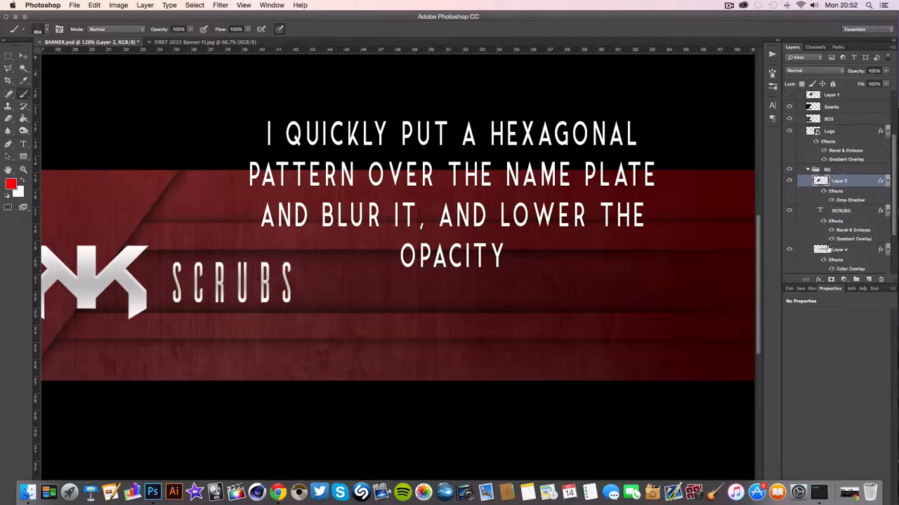
left_click(840, 230)
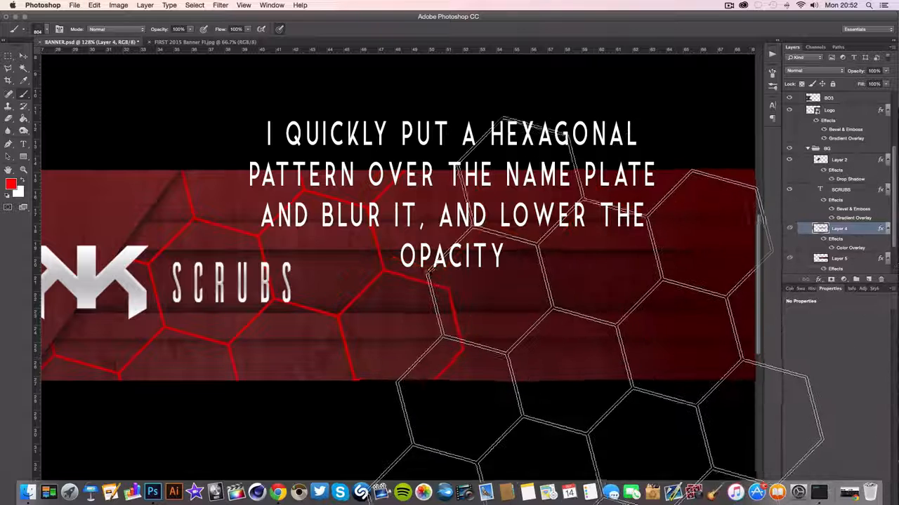
Undo the red hexagons painted on Layer 4 and toggle Layer 5's visibility to check the social plate
left_click(811, 289)
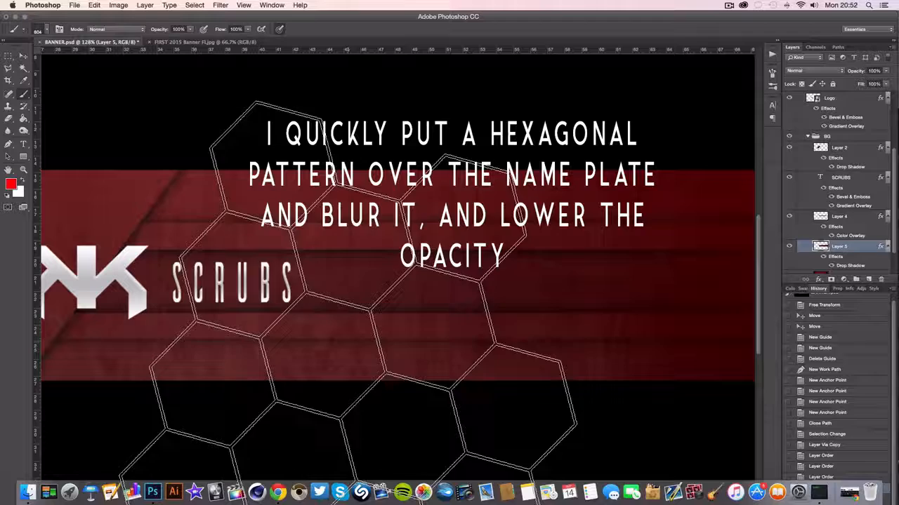
left_click(789, 247)
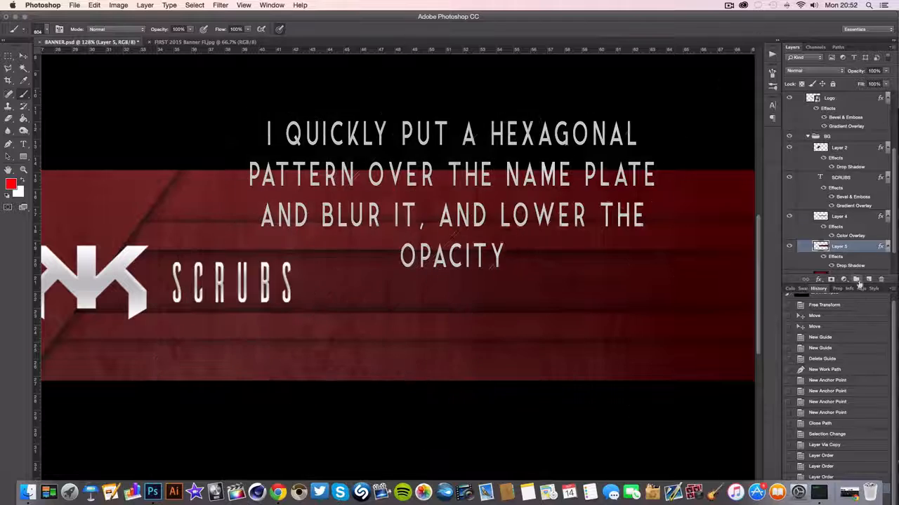
left_click(789, 247)
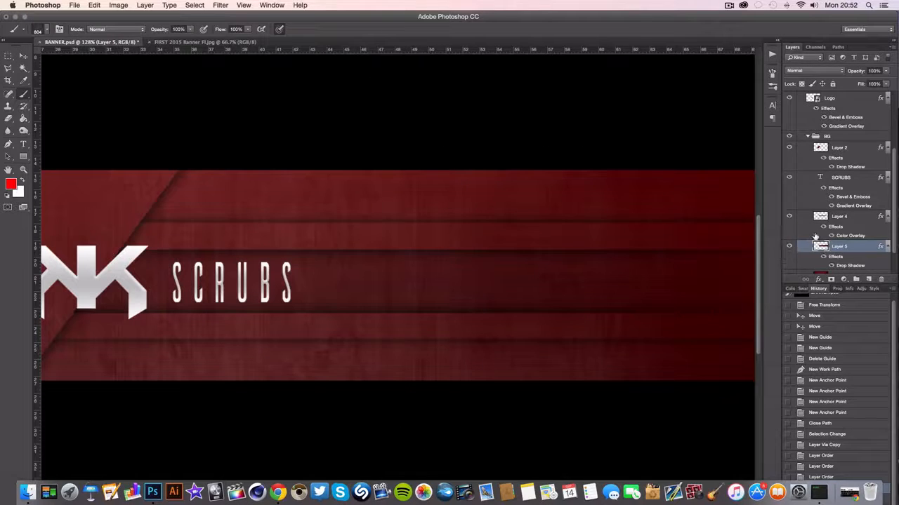
Paint a red hexagon pattern over the name bar on a new layer above Layer 4 and apply Gaussian Blur to it
left_click(833, 218)
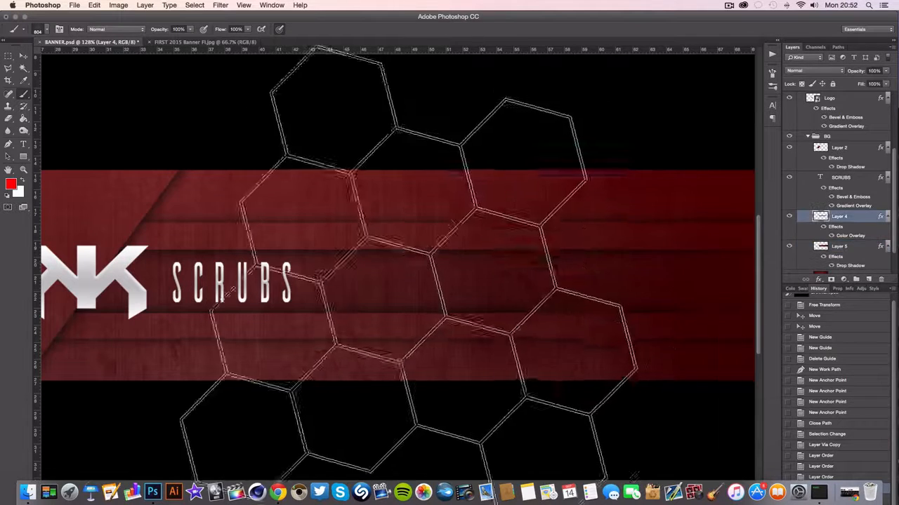
left_click(868, 280)
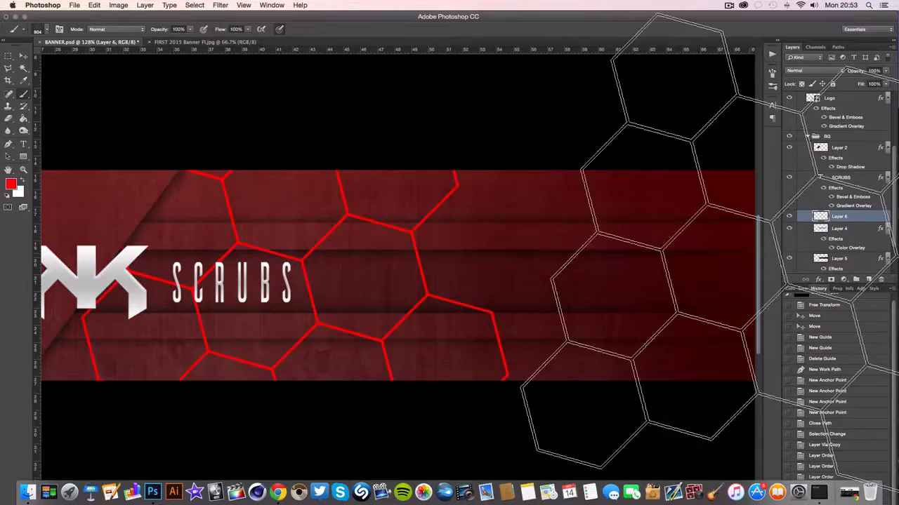
left_click(214, 5)
mouse_move(232, 117)
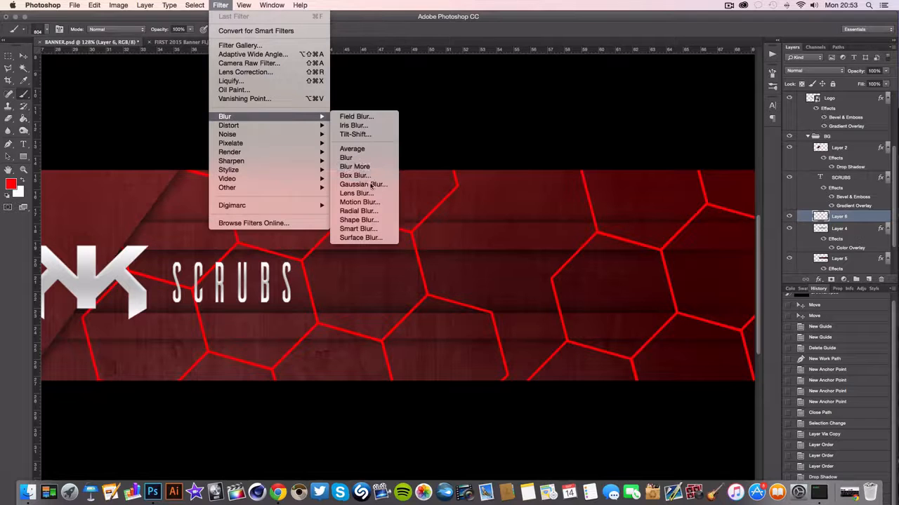
left_click(362, 184)
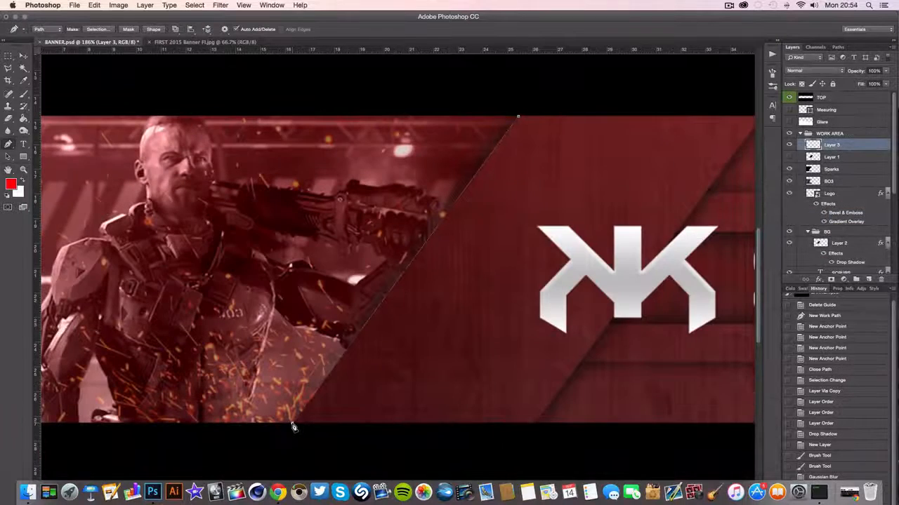
Set the Brush tool's size to 2 px for outlining the path along the photo's diagonal edge
right_click(473, 236)
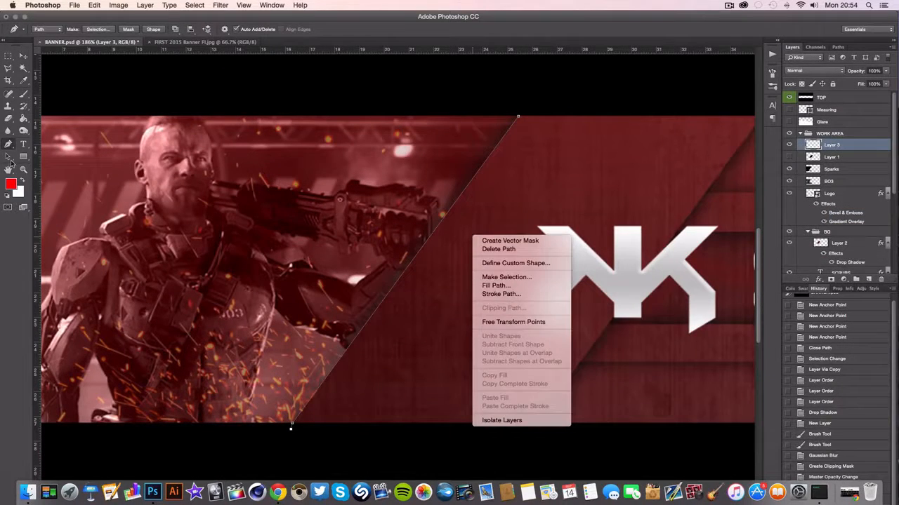
left_click(23, 94)
left_click(39, 31)
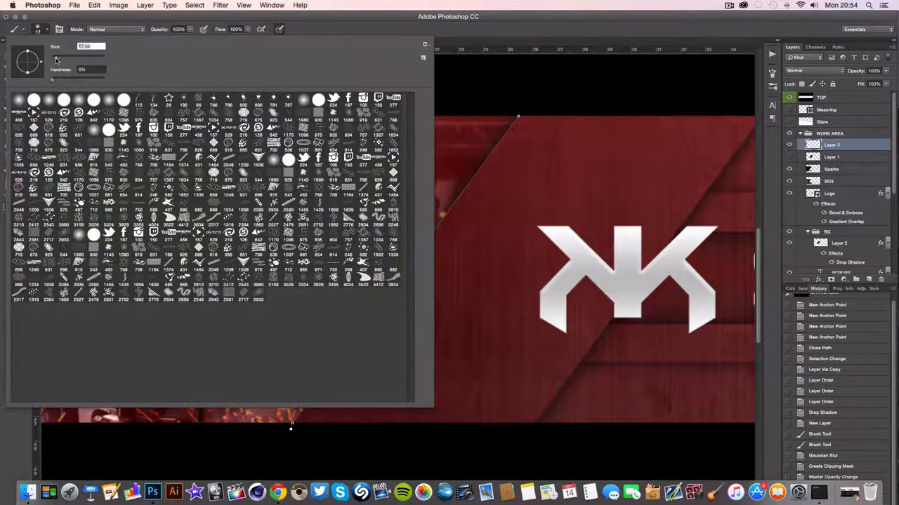
type("2")
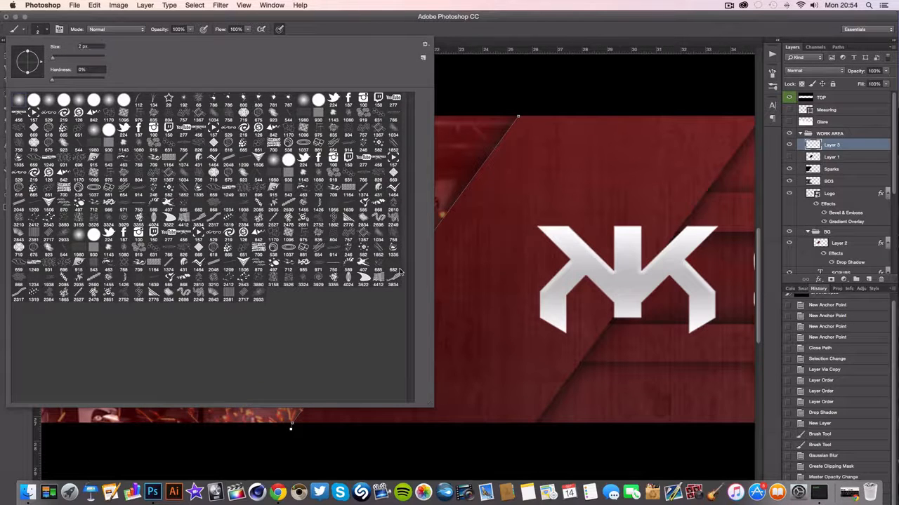
key("Return")
right_click(428, 285)
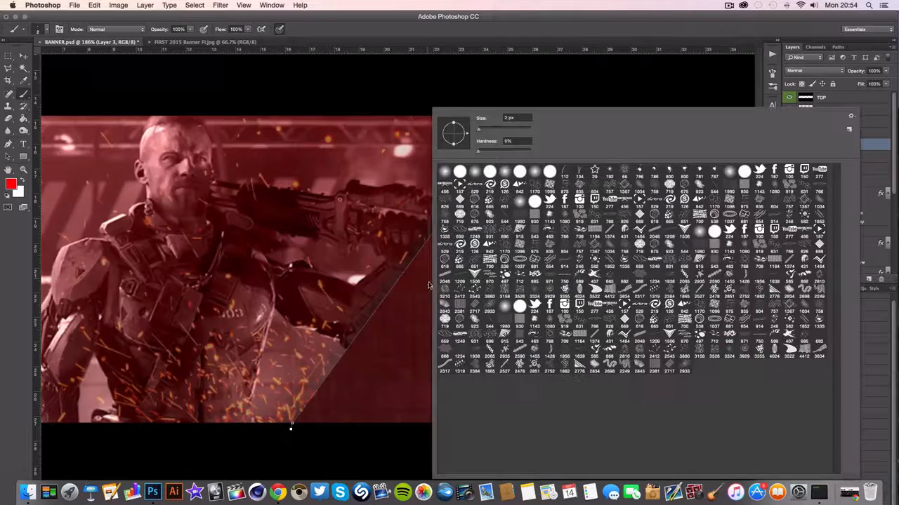
left_click(543, 103)
Stroke the diagonal path along the photo's edge with the red brush on Layer 3 and delete the path
left_click(9, 144)
right_click(411, 258)
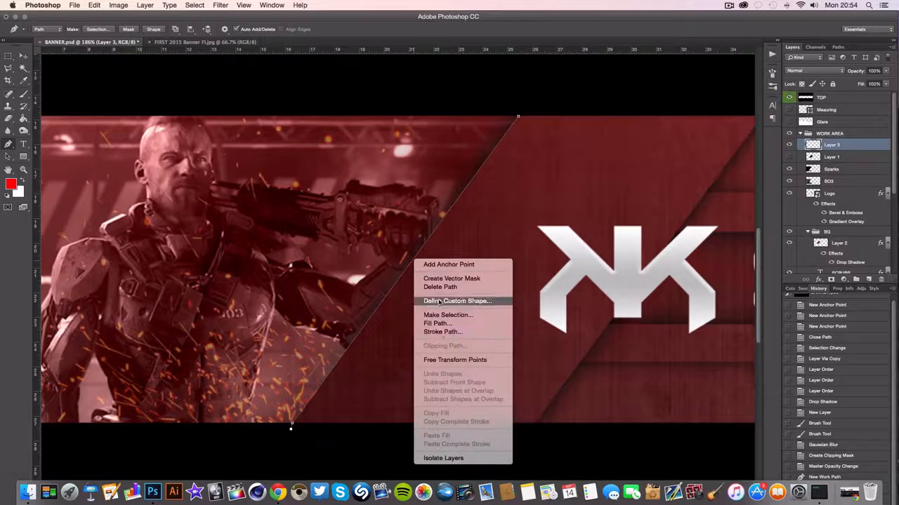
left_click(436, 331)
left_click(507, 231)
right_click(461, 192)
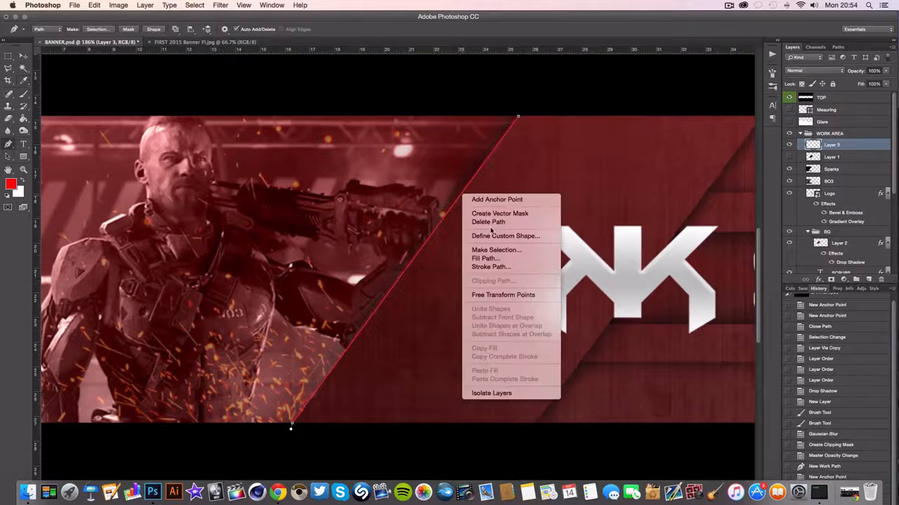
left_click(308, 241)
Fade parts of the diagonal red line with the Eraser tool reduced to 200 px
left_click(10, 117)
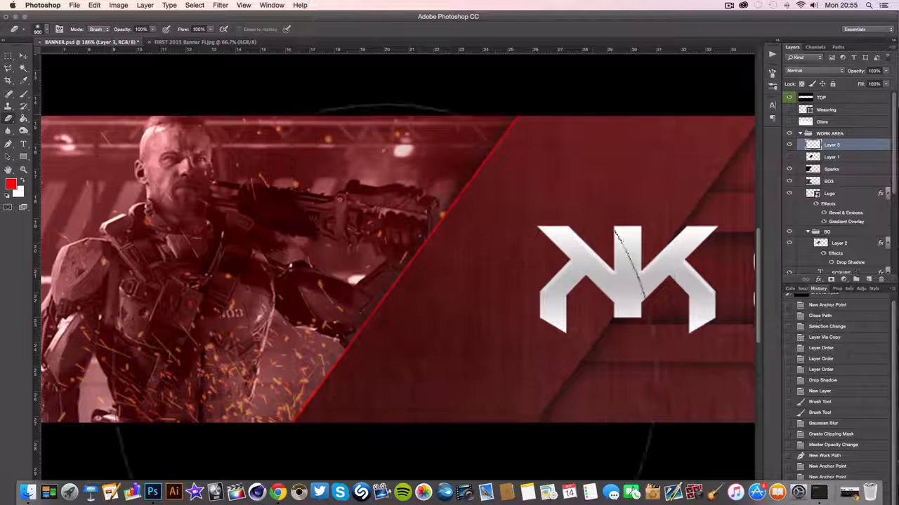
key("[")
key("[")
key("[")
key("[")
key("[")
key("[")
key("[")
key("[")
left_click(307, 419)
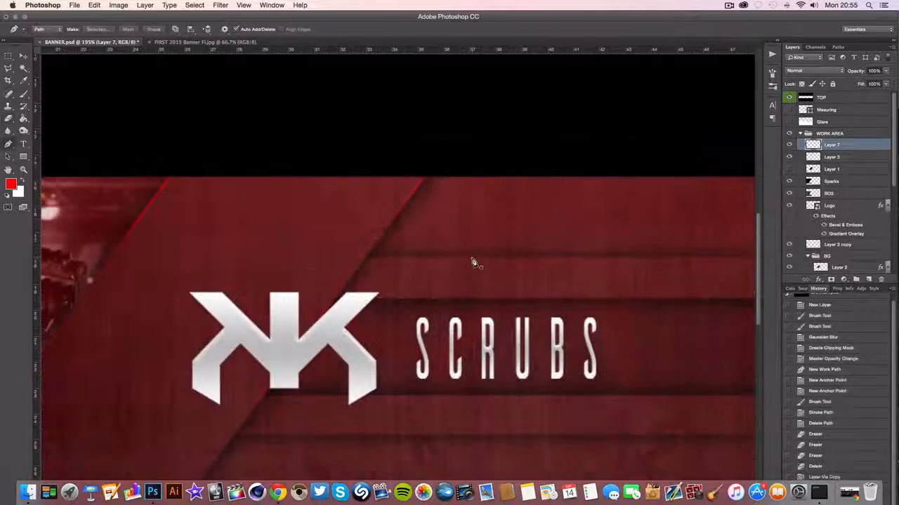
left_click(472, 259)
Draw a horizontal path along the upper plate's edge on Layer 7, stroke it with the red brush and delete the path
scroll(472, 259, "right", 17)
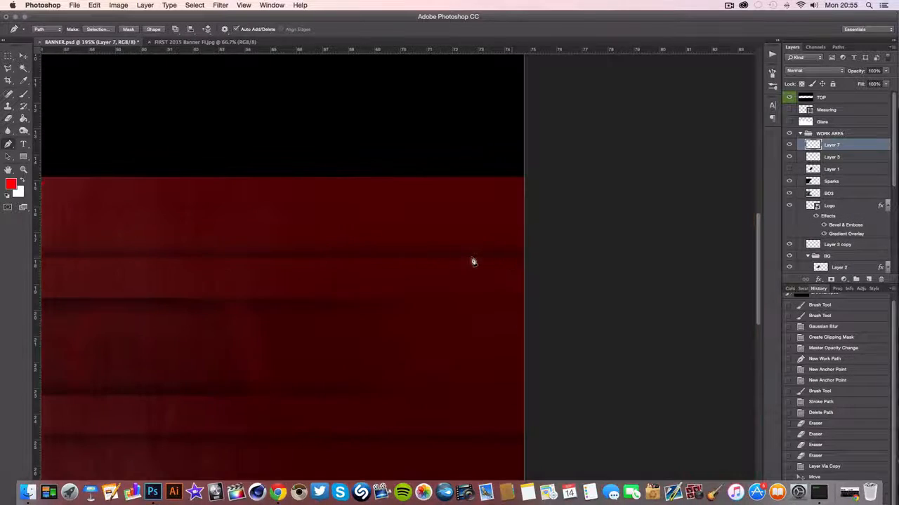
left_click(393, 258)
key("super+0")
right_click(332, 258)
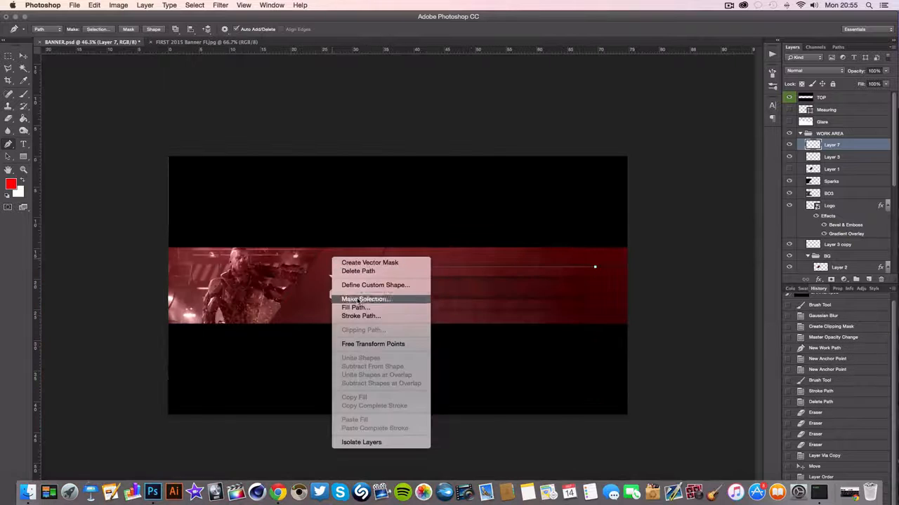
left_click(359, 317)
left_click(518, 224)
right_click(509, 266)
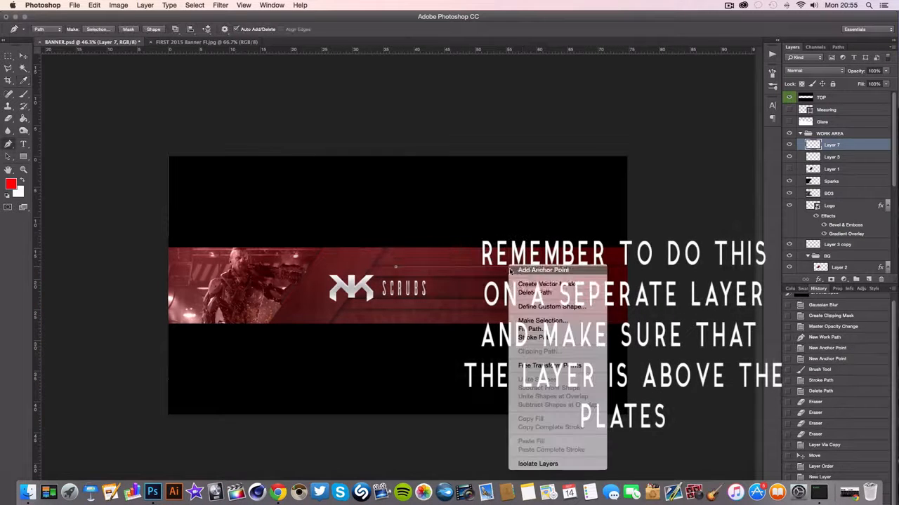
left_click(526, 293)
Add a second horizontal red brush-stroked line along the name bar's lower edge, starting beside the logo, and delete its path
scroll(375, 302, "up", 10)
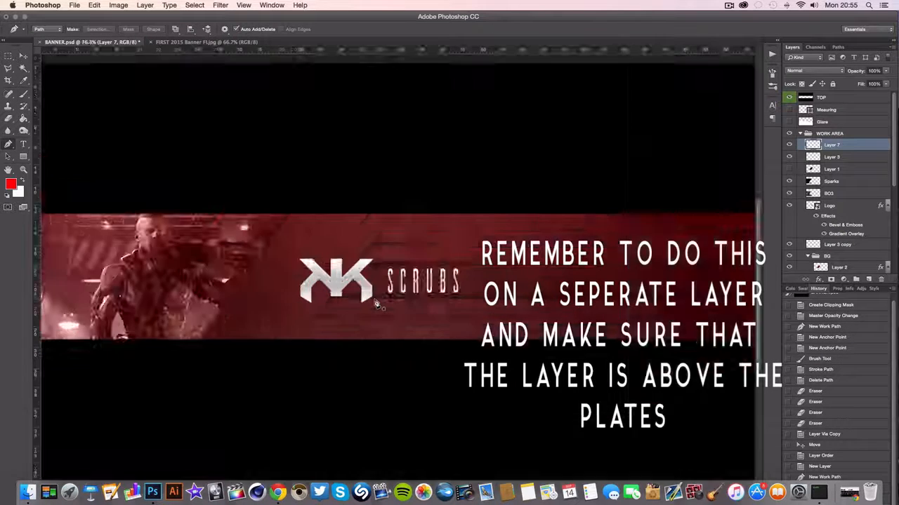
left_click(375, 300)
scroll(531, 302, "down", 6)
scroll(674, 290, "right", 4)
scroll(663, 288, "right", 3)
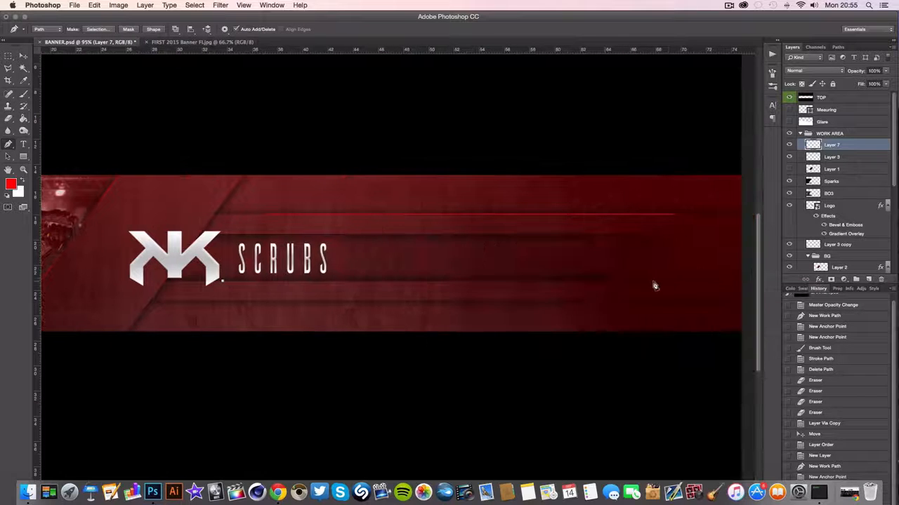
left_click(602, 281)
right_click(551, 274)
left_click(589, 340)
right_click(535, 281)
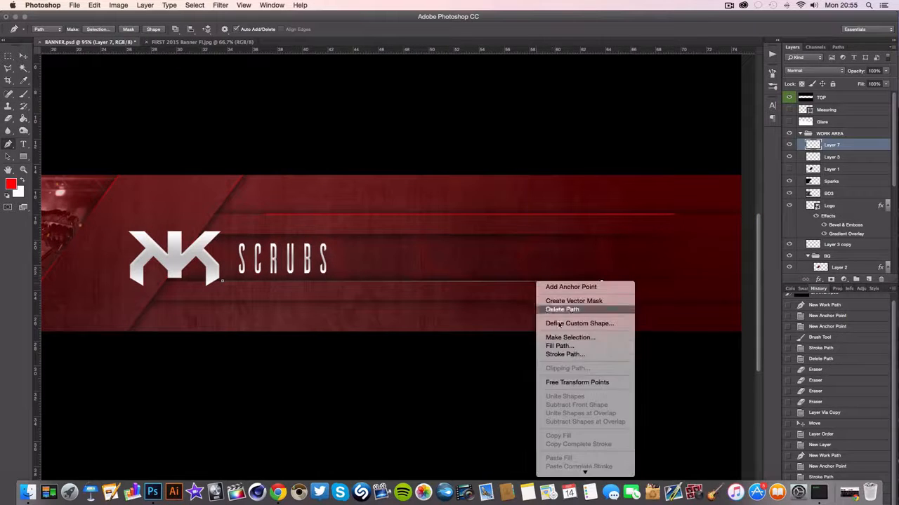
left_click(551, 338)
left_click(523, 228)
right_click(523, 285)
left_click(549, 298)
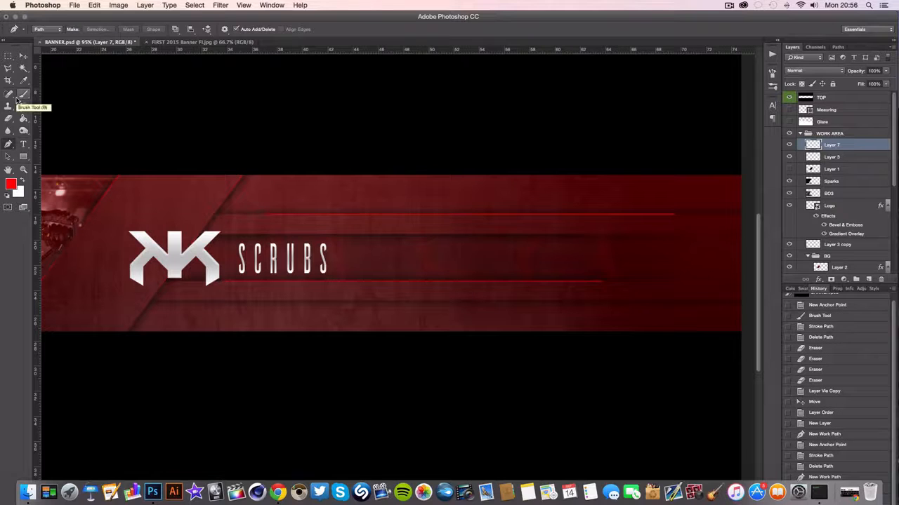
Fade parts of both horizontal red lines on Layer 7 with the Eraser tool enlarged to 500 px
left_click(8, 118)
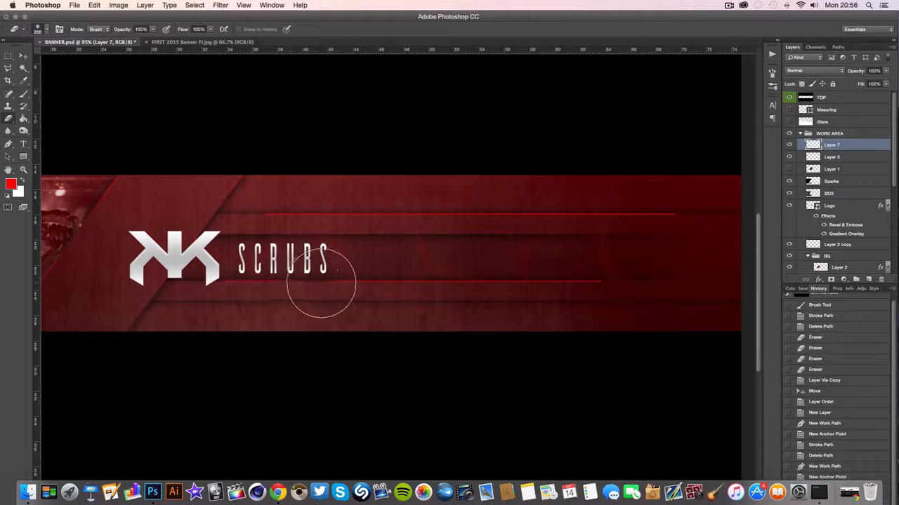
key("bracketright")
key("bracketright")
key("bracketright")
key("bracketright")
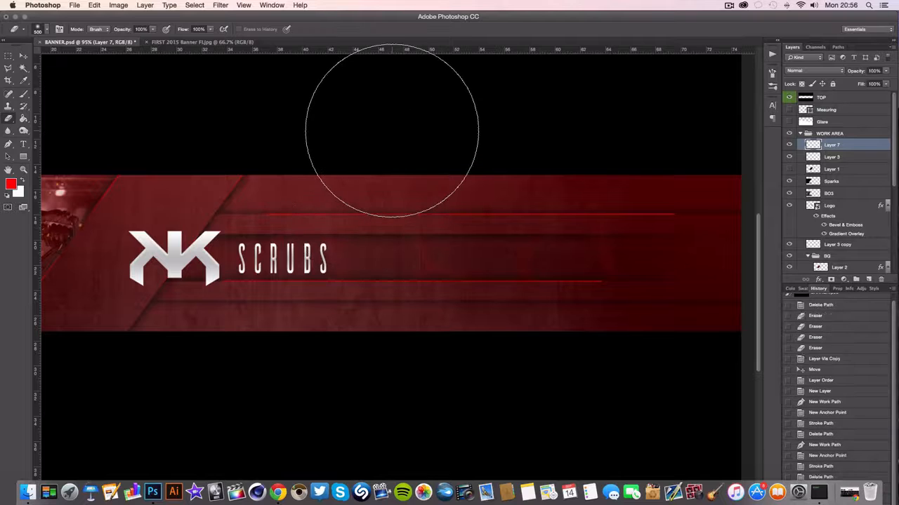
left_click(395, 131)
left_click(414, 130)
left_click(432, 130)
left_click(447, 131)
left_click(457, 357)
left_click(453, 358)
left_click(453, 357)
left_click(451, 358)
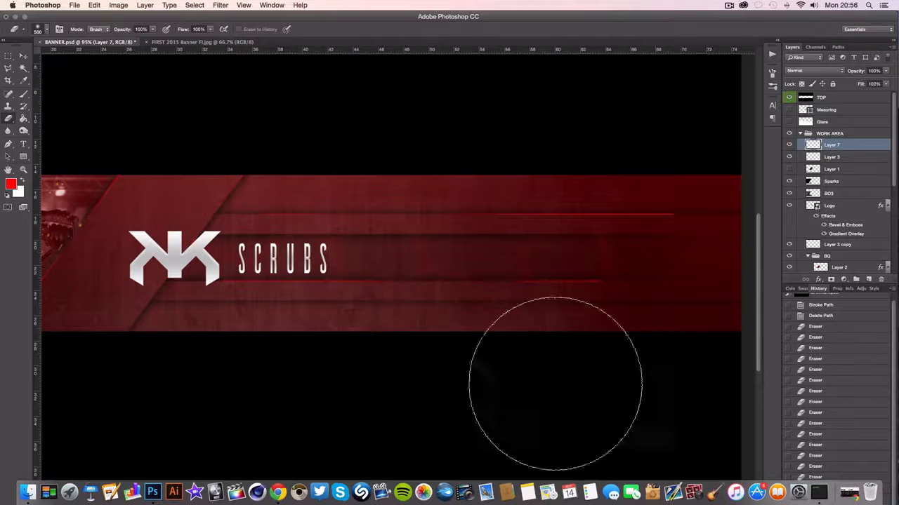
left_click(680, 153)
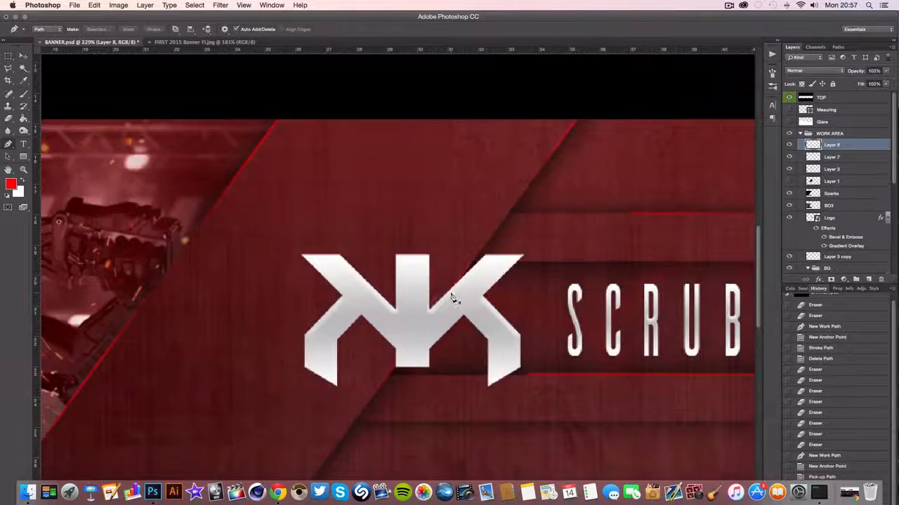
Examine the logo outlines in the reference banner FIRST 2015 Banner FI.jpg and return to BANNER.psd
scroll(385, 264, "up", 5)
scroll(453, 233, "down", 6)
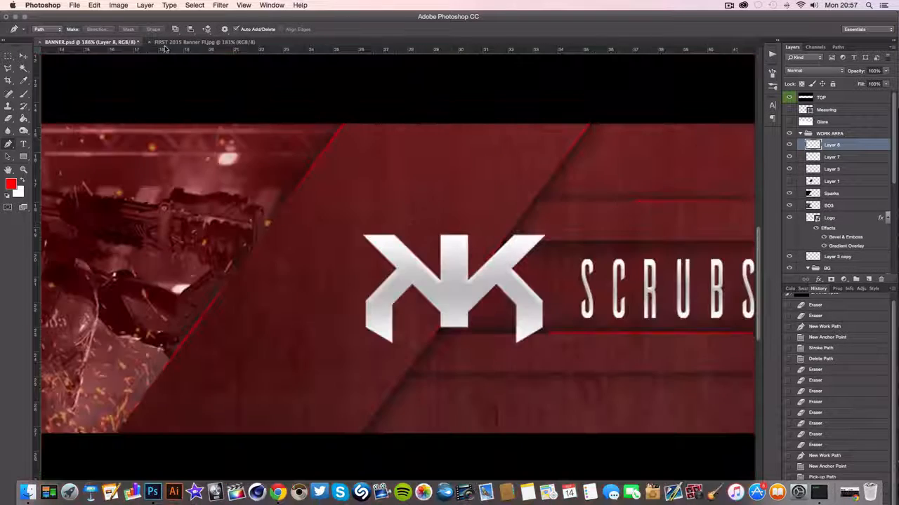
left_click(171, 44)
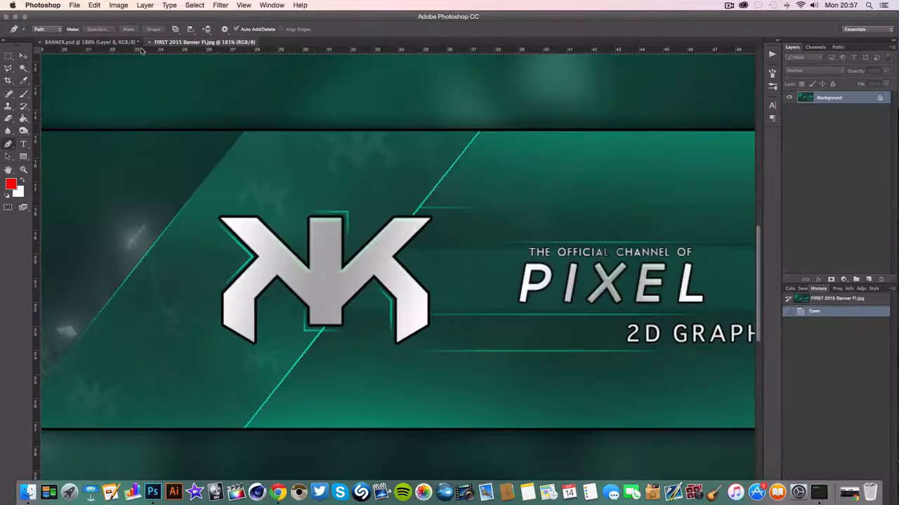
left_click(60, 43)
Draw a three-point path just outside the top edge and upper inner slope of the logo's left arm
scroll(364, 235, "up", 4)
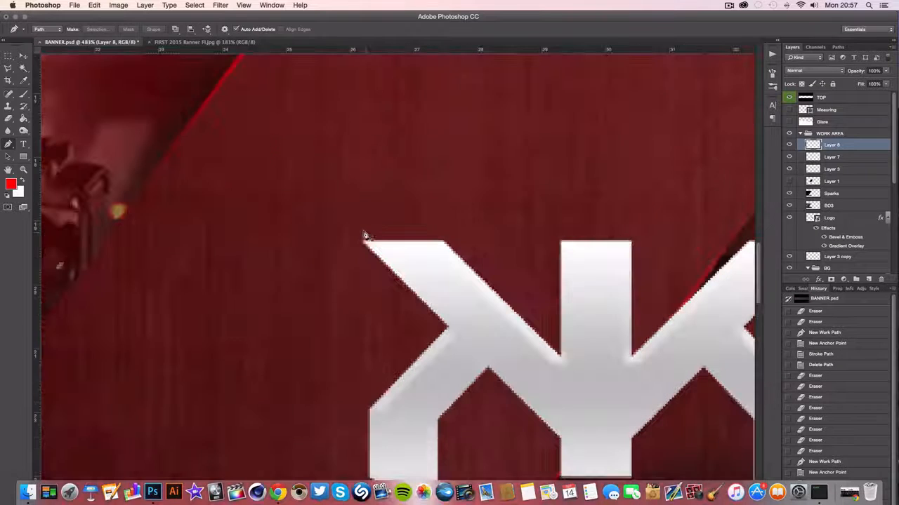
left_click(362, 229)
left_click(444, 228)
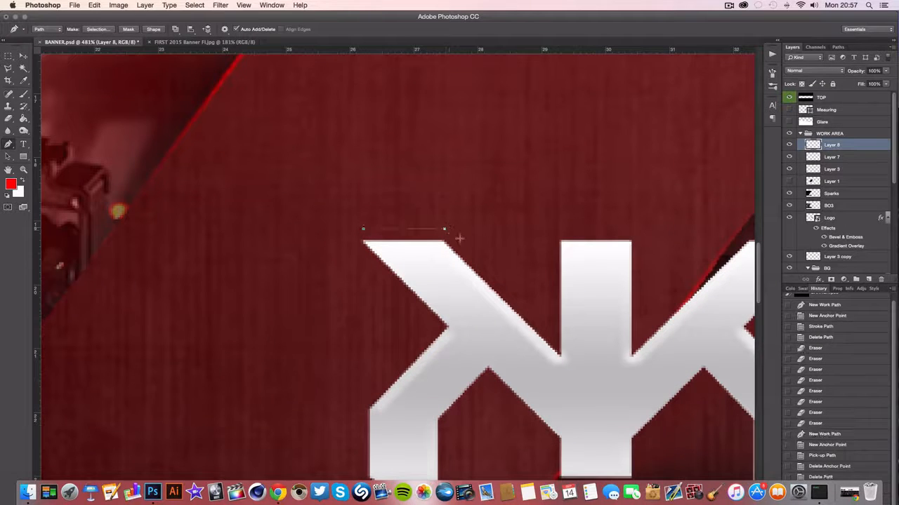
right_click(494, 268)
key("Escape")
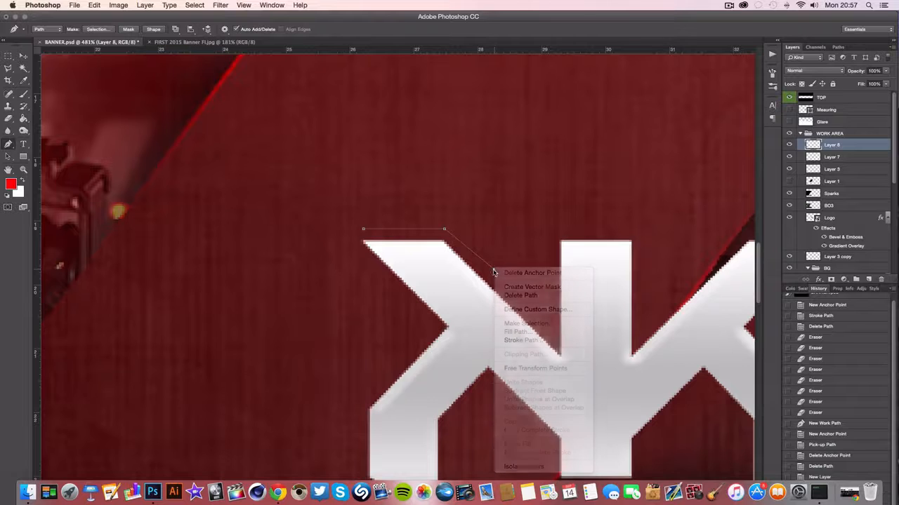
left_click(491, 270)
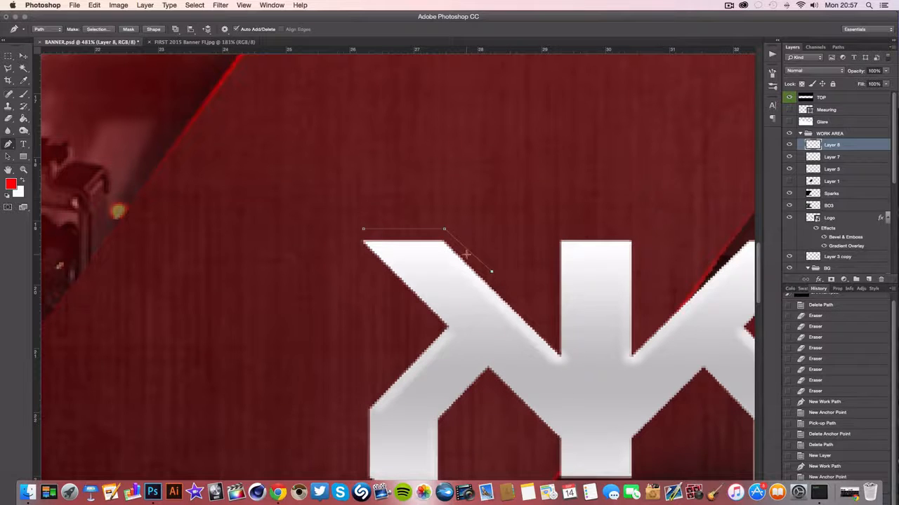
Stroke the left arm's outline path with the red brush on Layer 8 and delete the path
right_click(466, 254)
left_click(491, 311)
key("Return")
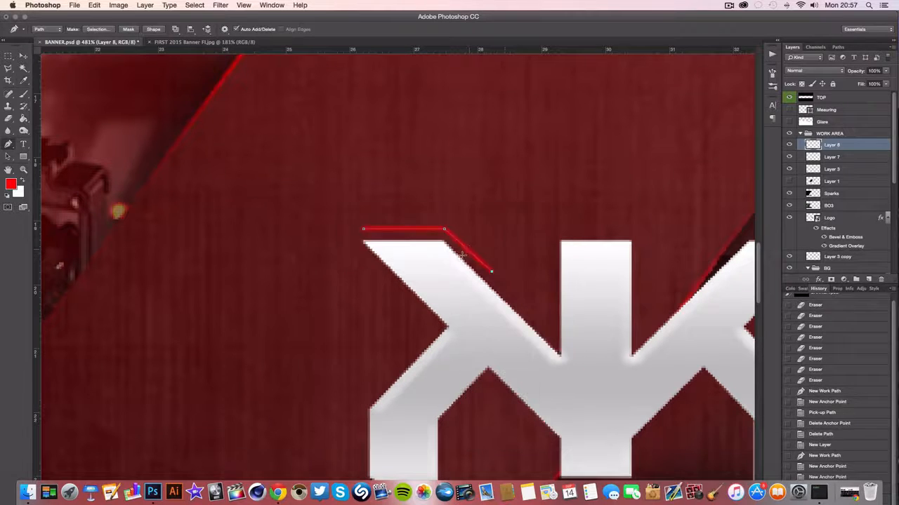
right_click(462, 254)
left_click(482, 270)
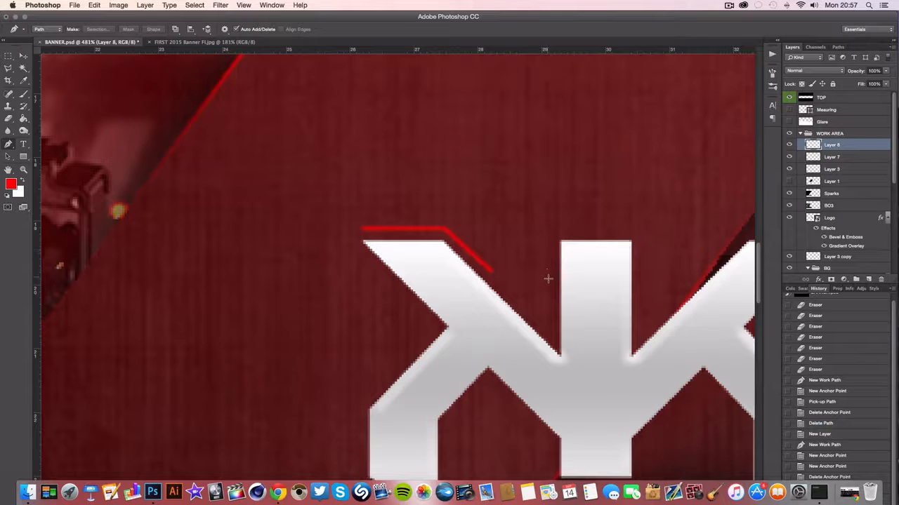
Draw an L-shaped path around the upper-left corner of the logo's center bar, with its corner aligned to the top segment
left_click(549, 280)
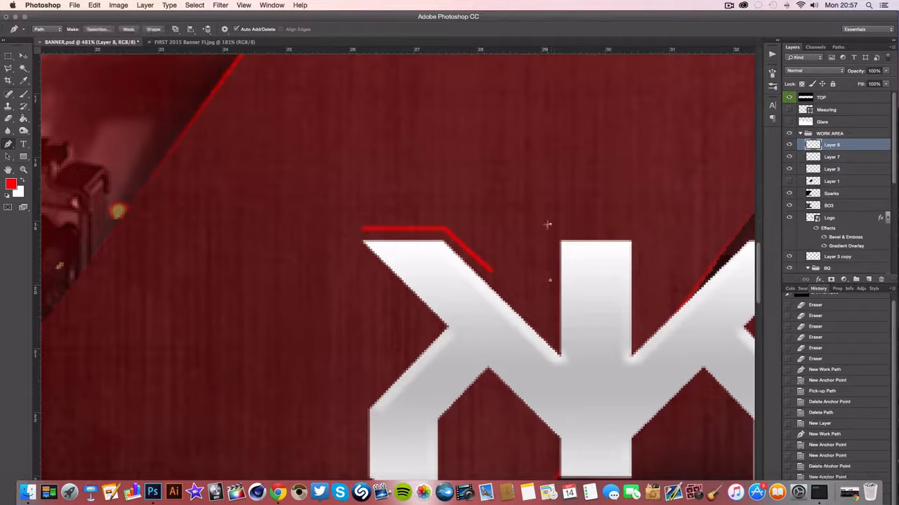
left_click(550, 224)
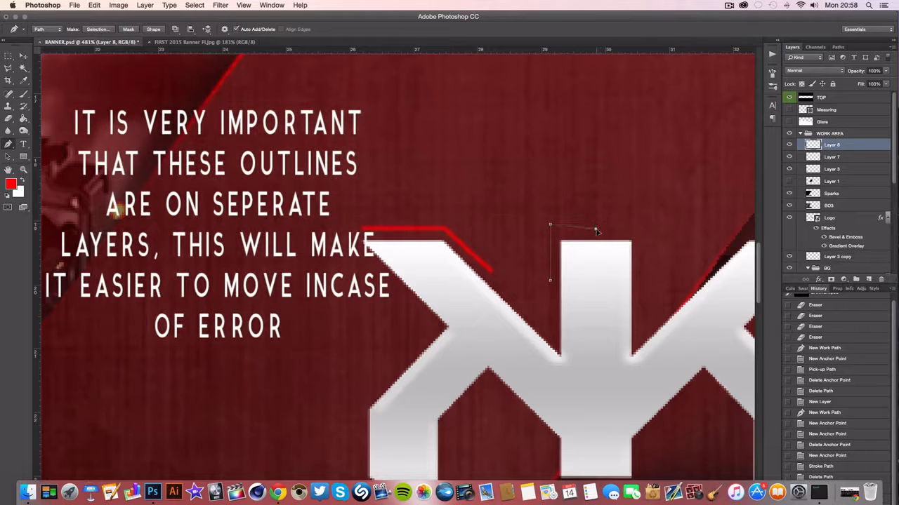
left_click(595, 230)
left_click(550, 230)
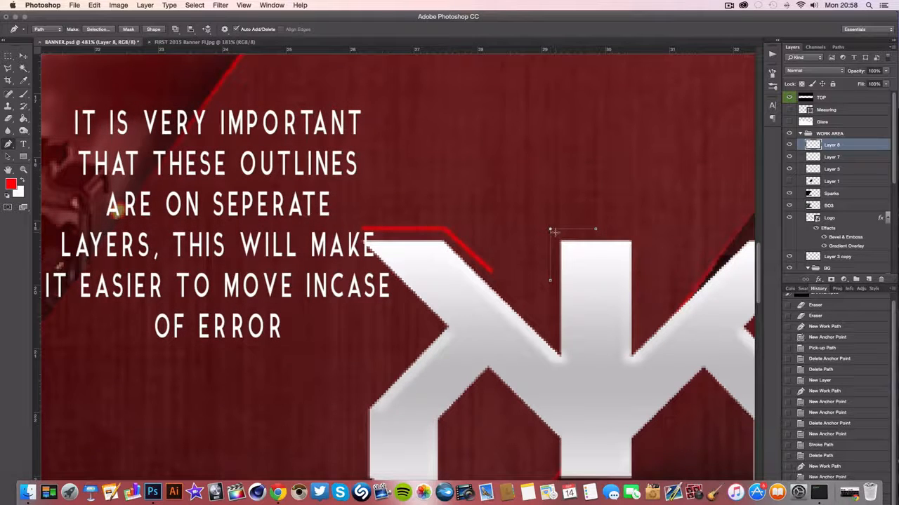
right_click(551, 230)
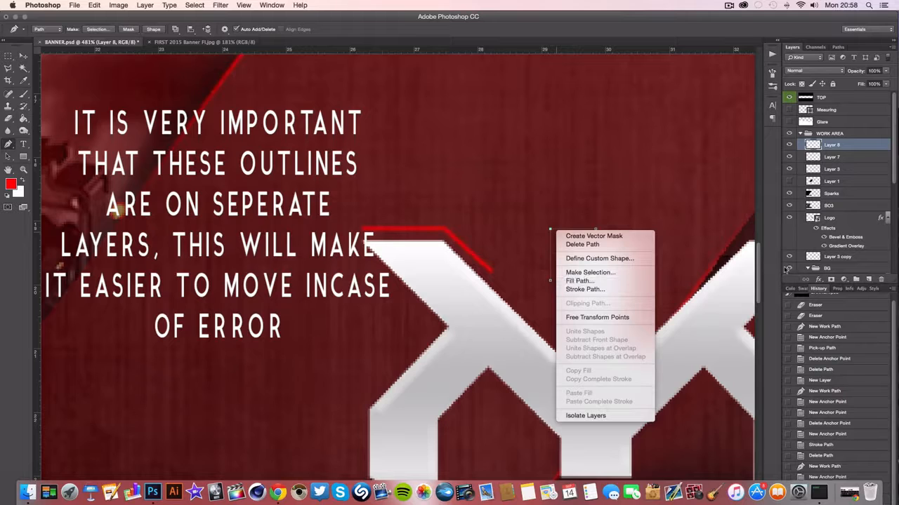
left_click(808, 269)
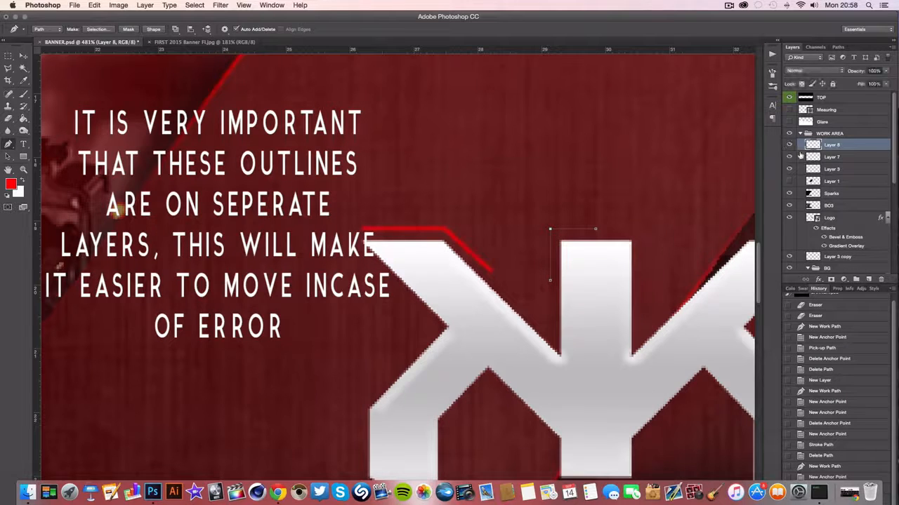
Add a new layer above Layer 8, stroke the center bar's corner path on it in red and delete the path
left_click(868, 279)
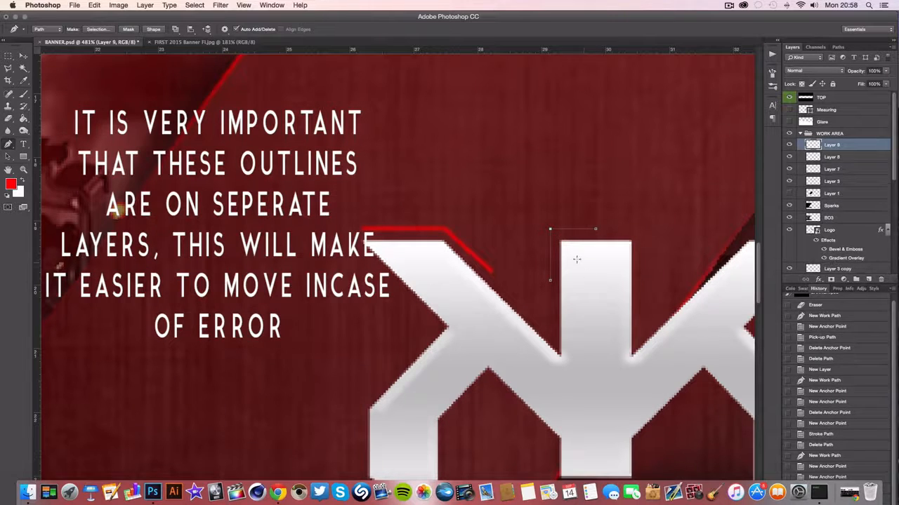
right_click(555, 253)
left_click(579, 312)
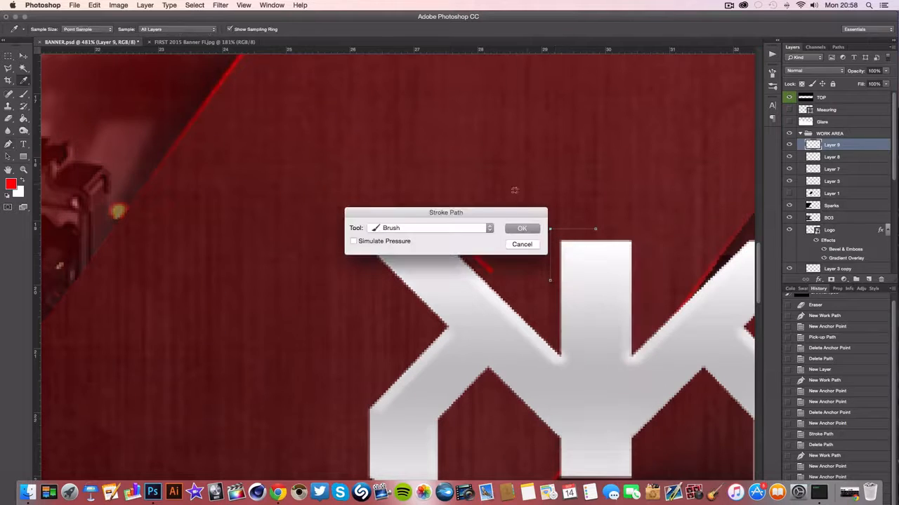
left_click(522, 226)
right_click(568, 232)
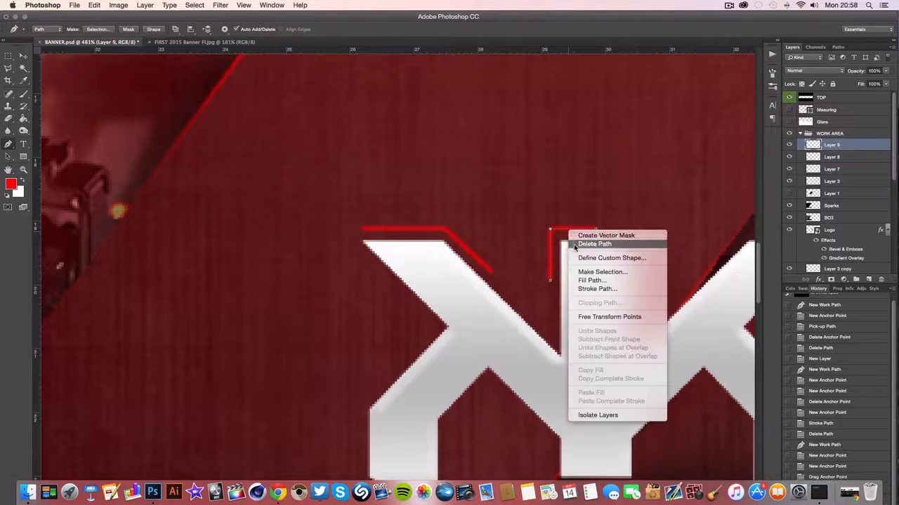
left_click(575, 243)
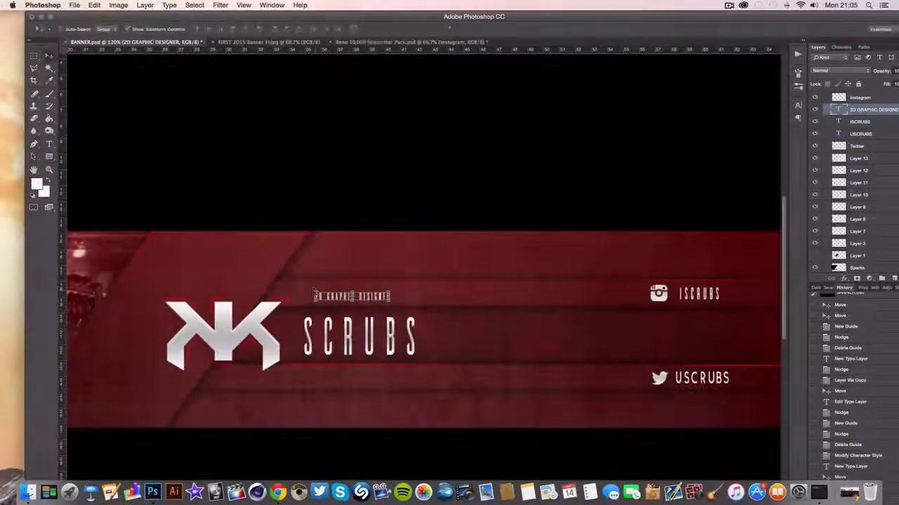
Scale the 2D GRAPHIC DESIGNER text with Free Transform so it sits as a small line above the SCRUBS name
key("ctrl+t")
left_click_drag(302, 294, 327, 296)
key("Return")
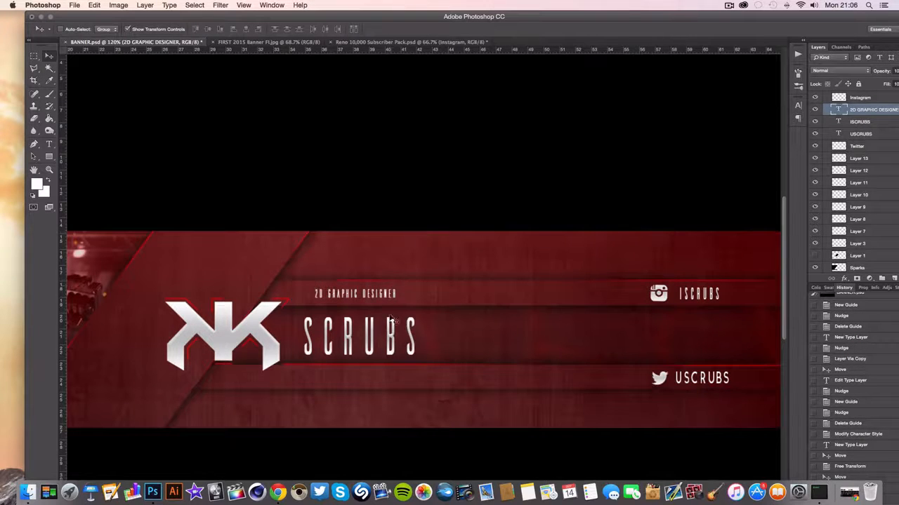
key("ctrl+t")
mouse_move(398, 303)
left_mouse_down()
mouse_move(417, 304)
mouse_move(383, 299)
left_mouse_up()
key("Return")
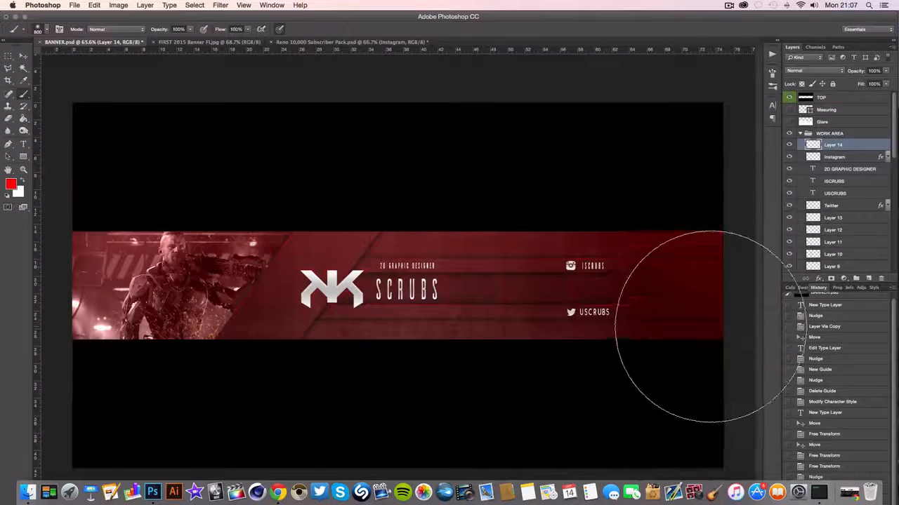
Paint large soft red brush glows on Layer 14 along the banner's upper middle edge and its lower left and lower right areas
left_click_drag(260, 190, 493, 205)
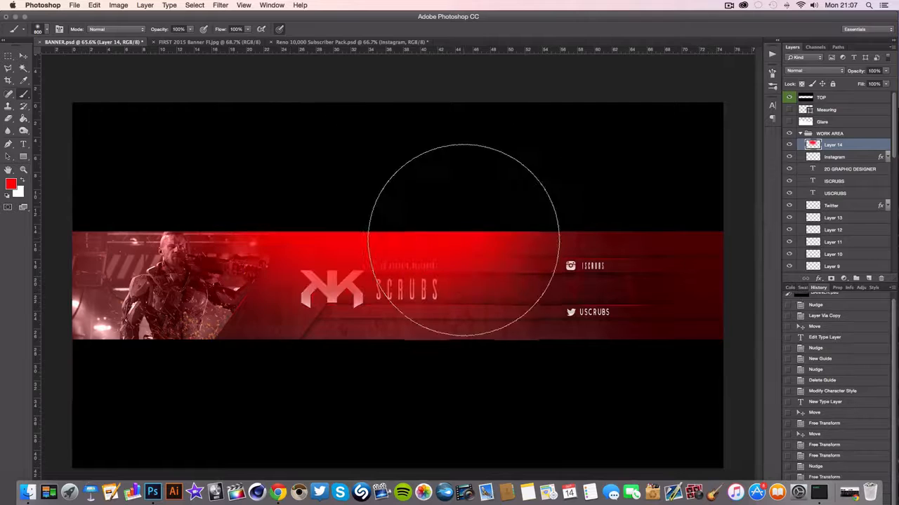
mouse_move(247, 380)
left_mouse_down()
mouse_move(147, 439)
mouse_move(104, 435)
left_mouse_up()
left_click_drag(629, 405, 544, 431)
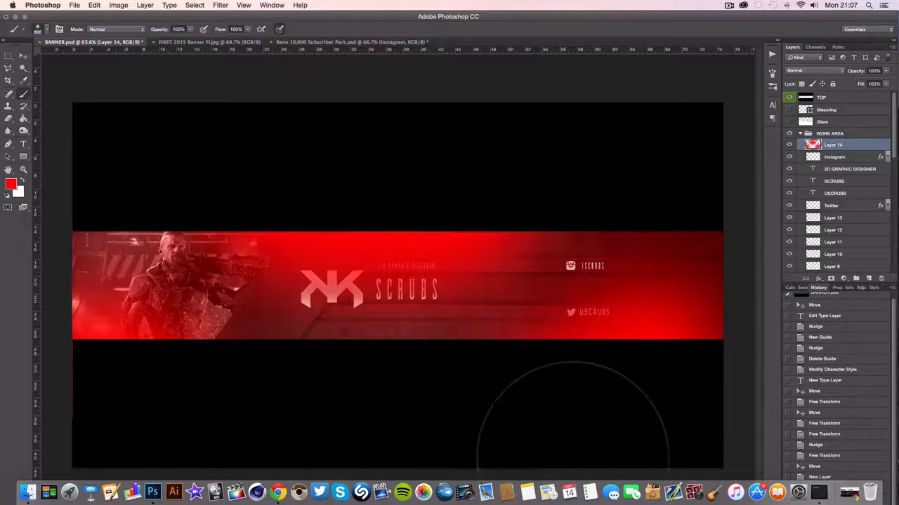
Try the Soft Light blend mode on Layer 14 and compare the banner with the layer hidden and shown
left_click(803, 71)
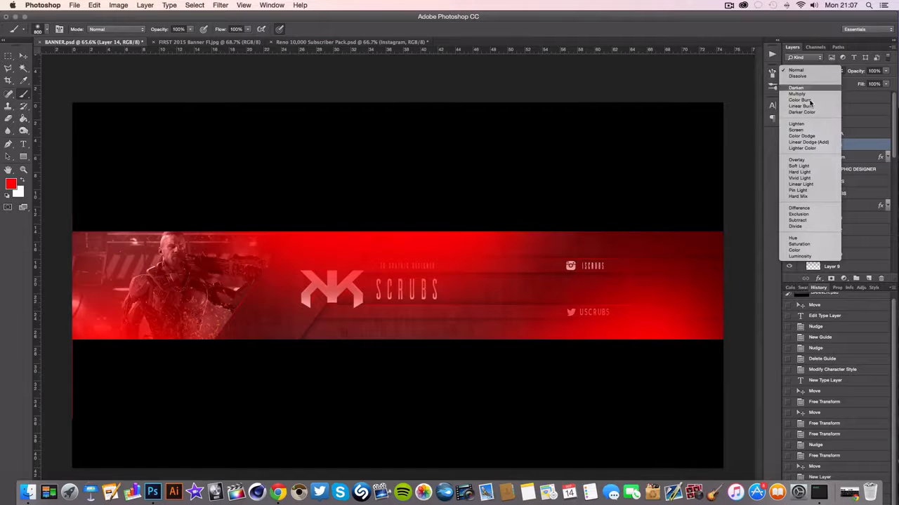
left_click(816, 165)
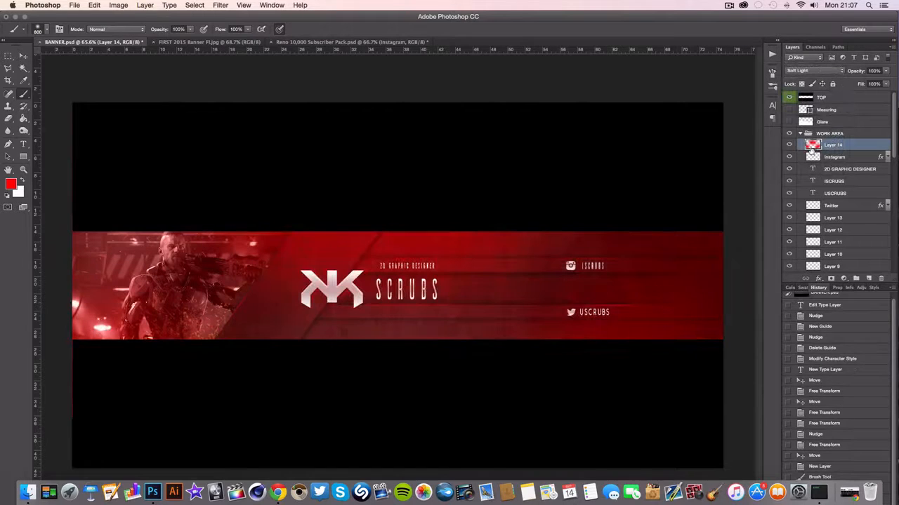
left_click(789, 145)
left_click(789, 146)
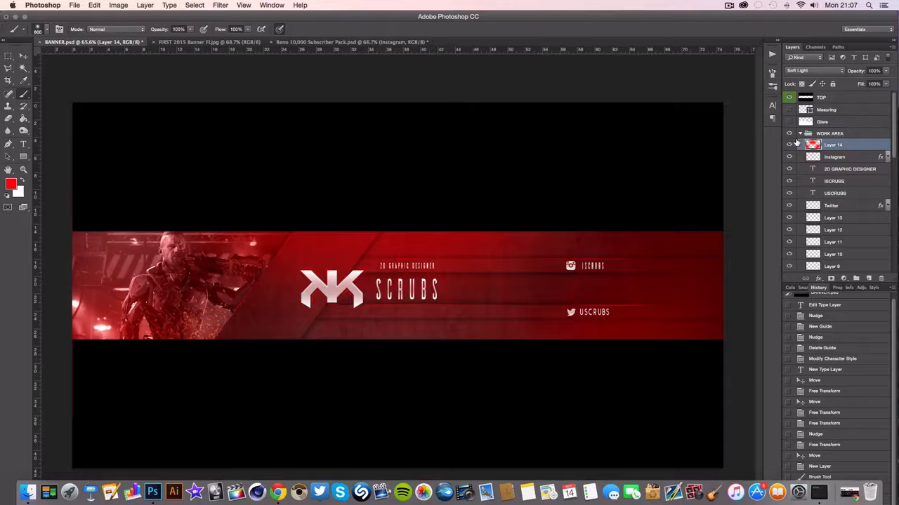
Set Layer 14 to Overlay blending at 33% opacity and compare the banner with and without it
left_click(813, 73)
left_click(807, 67)
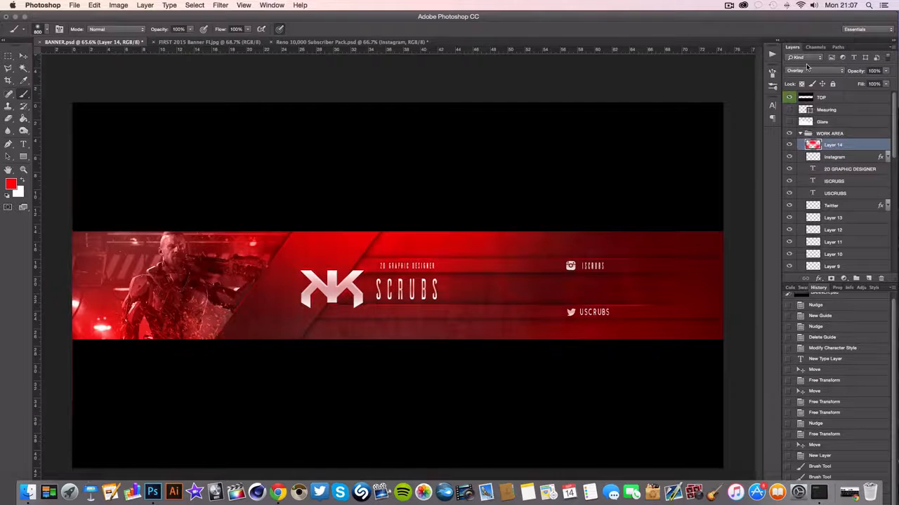
left_click(886, 71)
left_click_drag(886, 82, 857, 83)
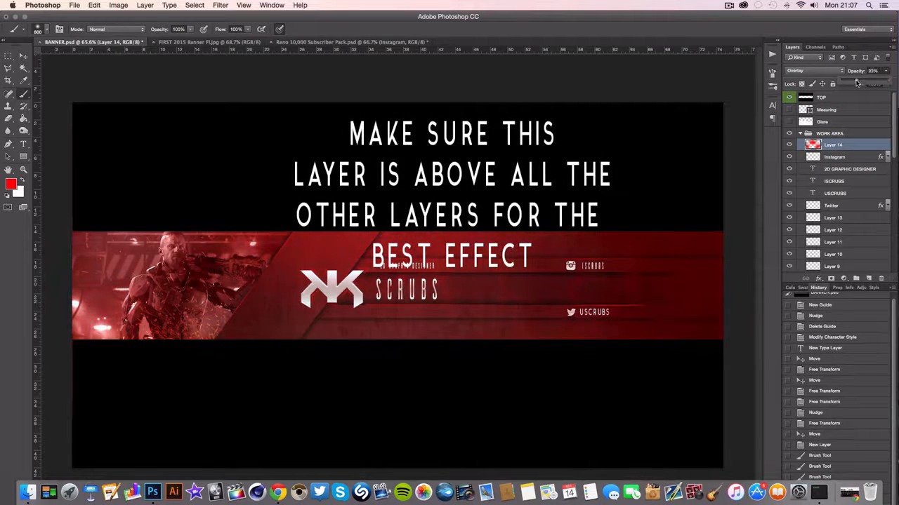
left_click(789, 146)
left_click(789, 145)
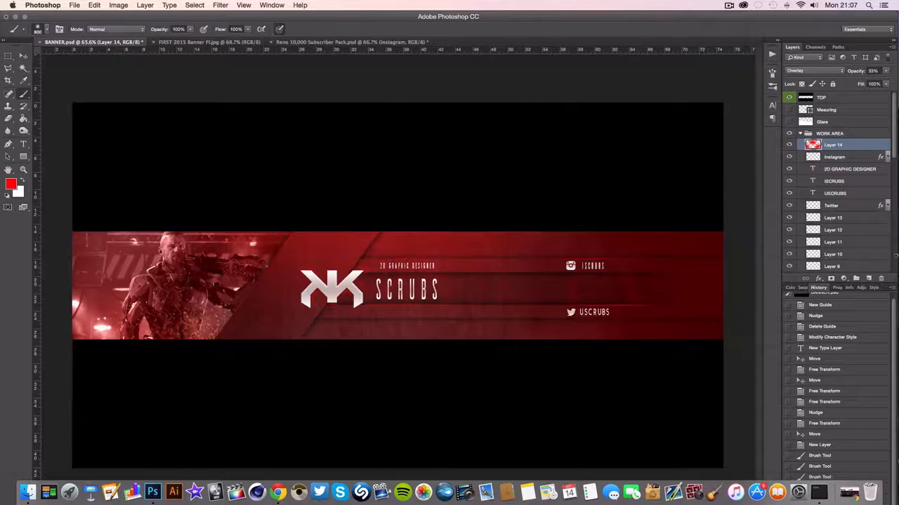
Add a new layer above Layer 14 and brush soft red across nearly the whole width of the banner
left_click(869, 280)
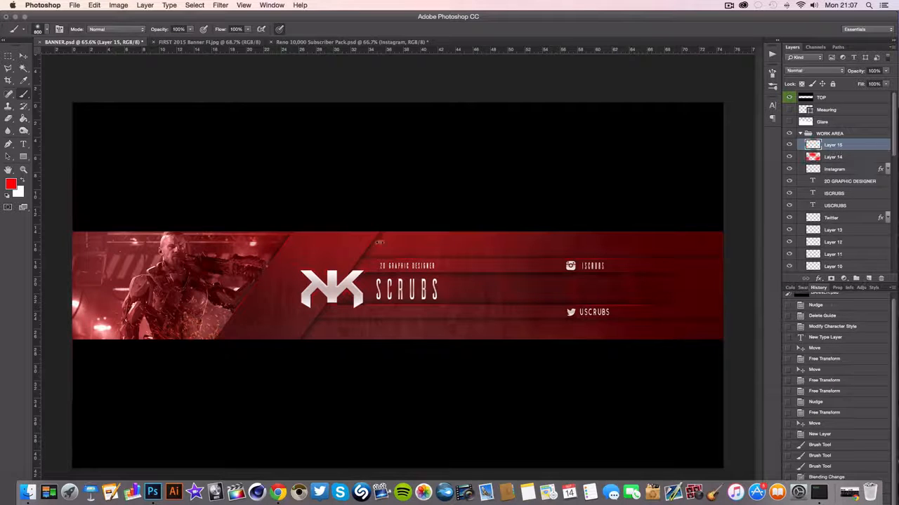
mouse_move(127, 224)
left_mouse_down()
mouse_move(251, 309)
mouse_move(702, 281)
left_mouse_up()
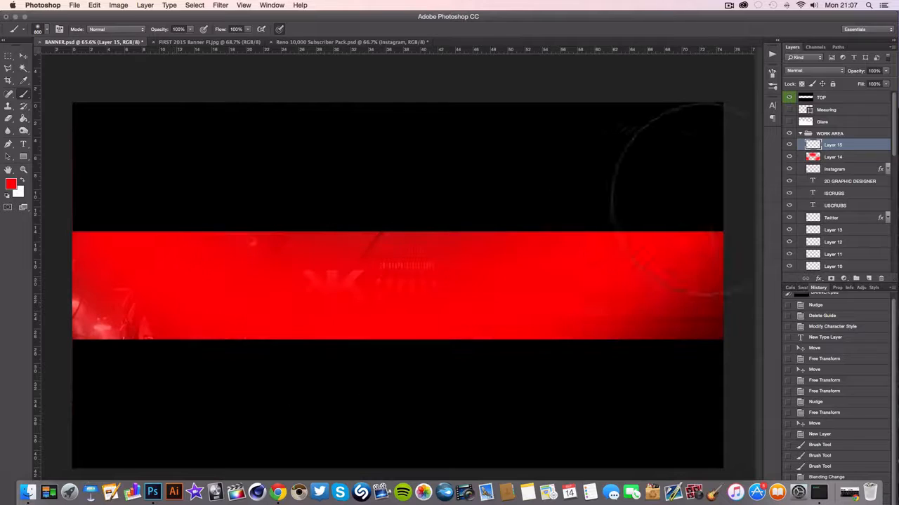
Set Layer 15 to Overlay blending at 15% opacity and compare the banner with the layer hidden and shown
left_click(815, 71)
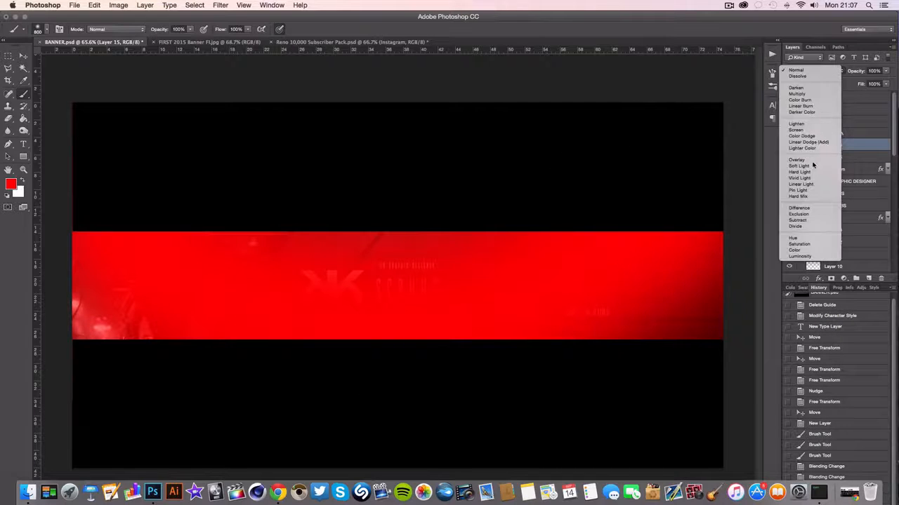
left_click(813, 160)
left_click(885, 71)
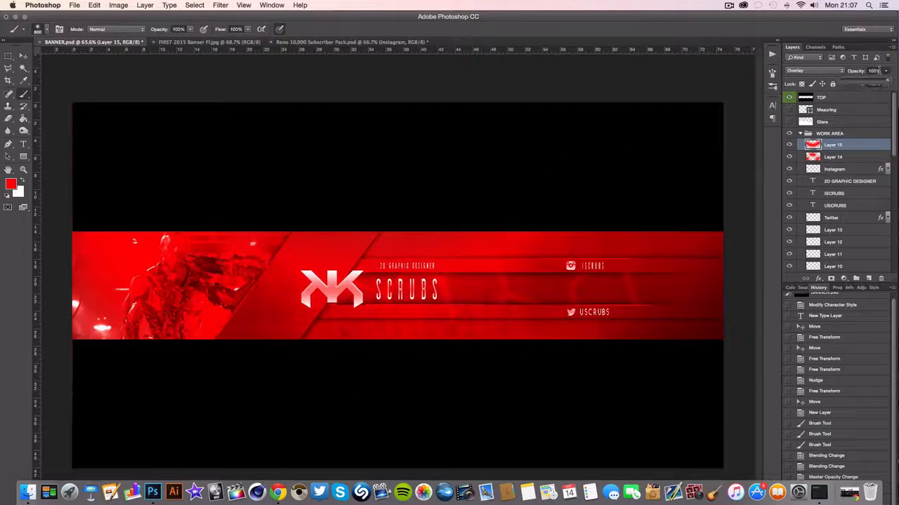
left_click_drag(883, 83, 848, 83)
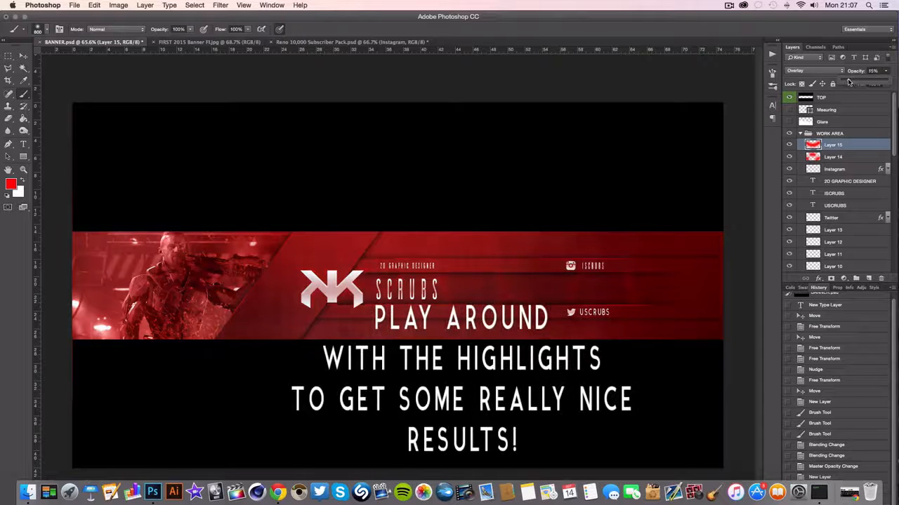
left_click(790, 147)
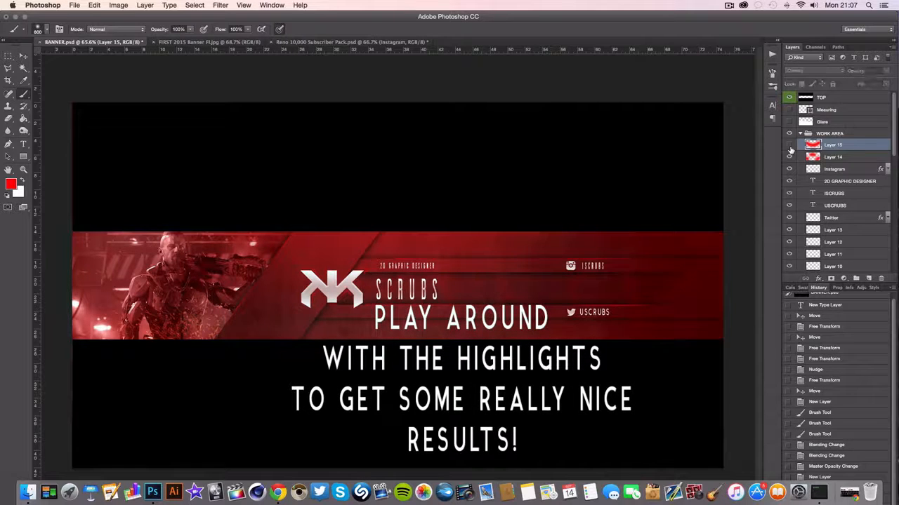
left_click(790, 147)
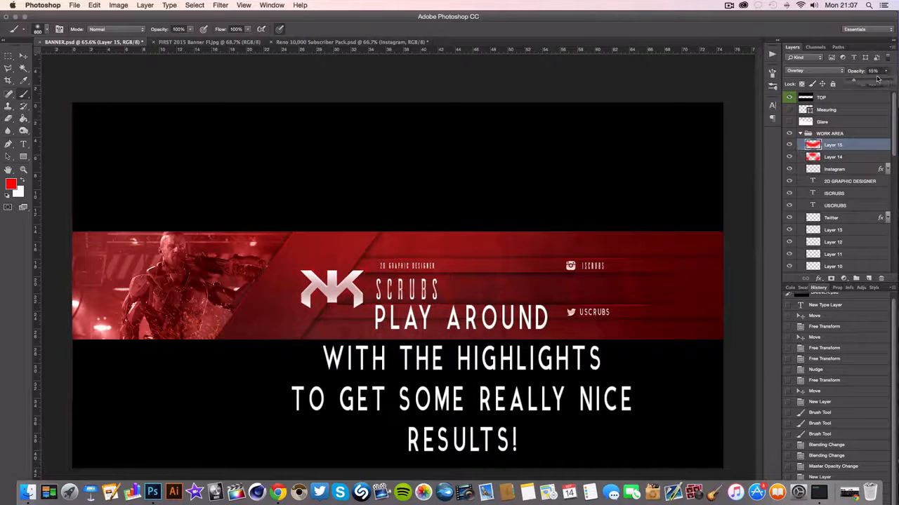